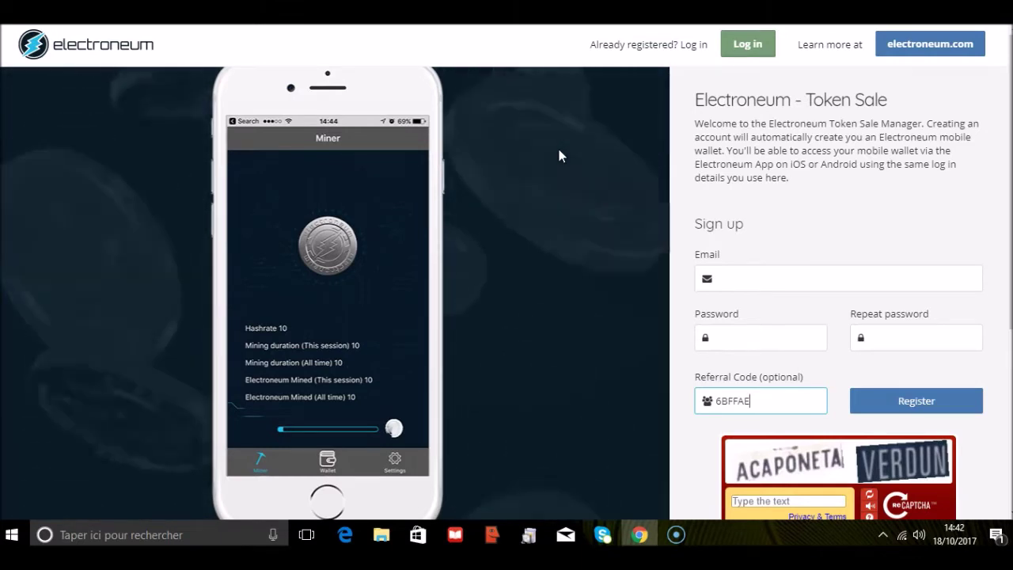
Interact with the Electroneum sign-up form fields and its captcha controls.
left_click(558, 254)
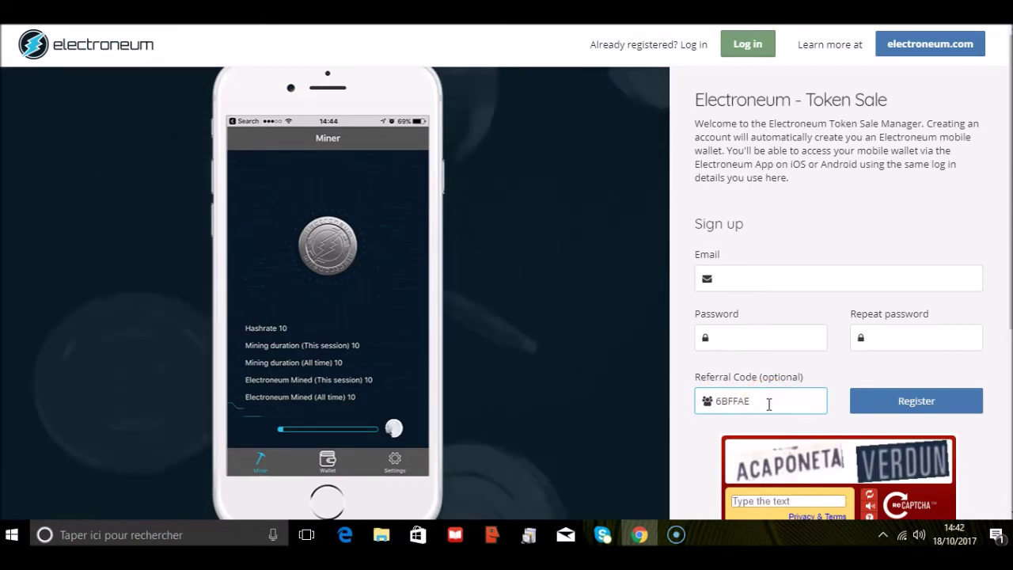
left_click(735, 402)
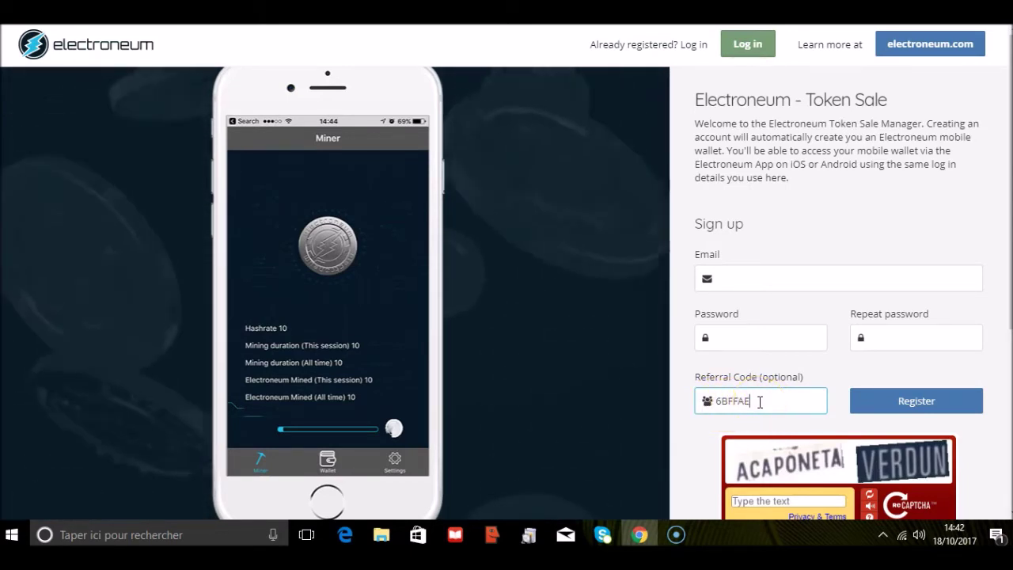
left_click(716, 401)
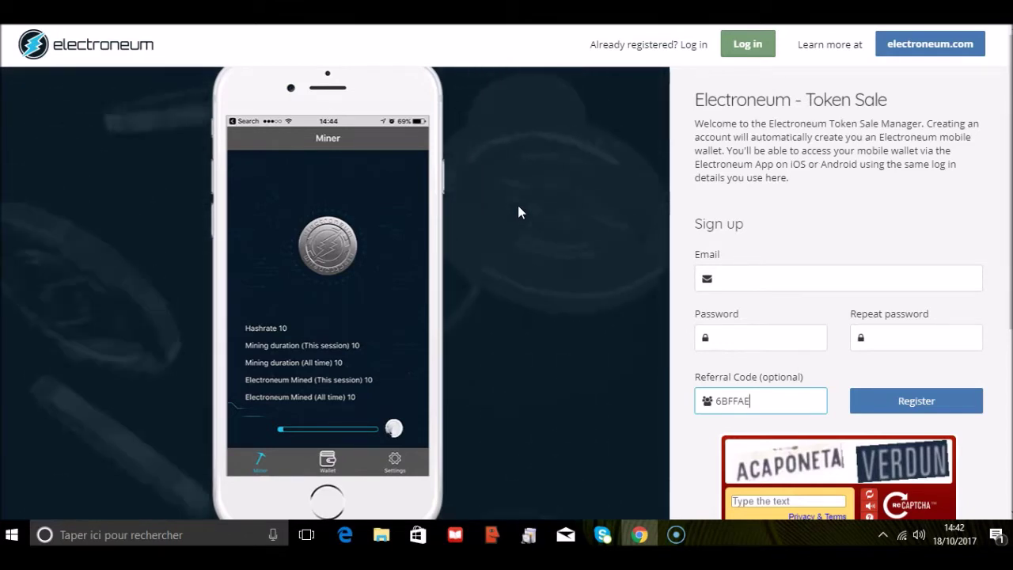
left_click(564, 128)
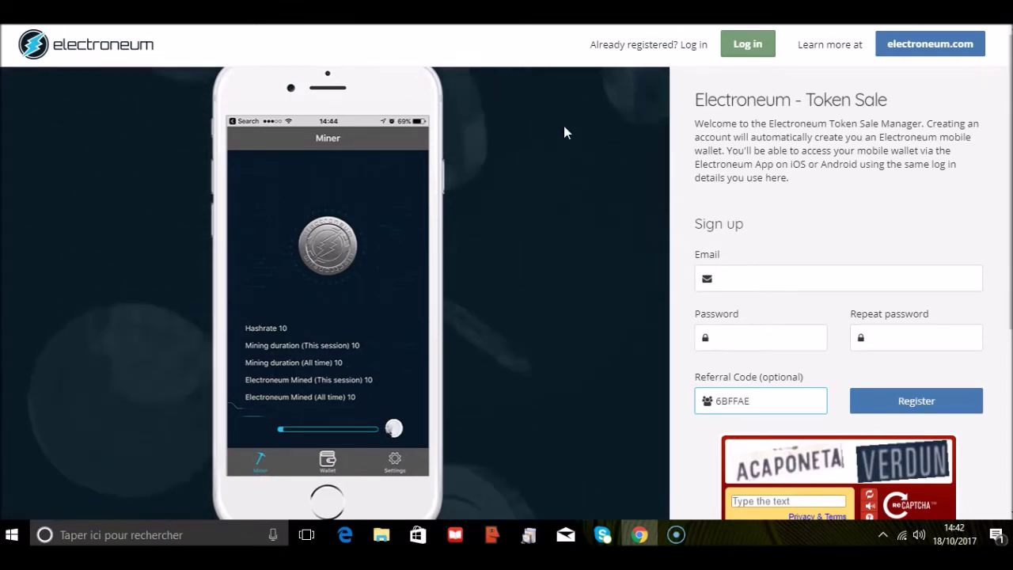
left_click(566, 210)
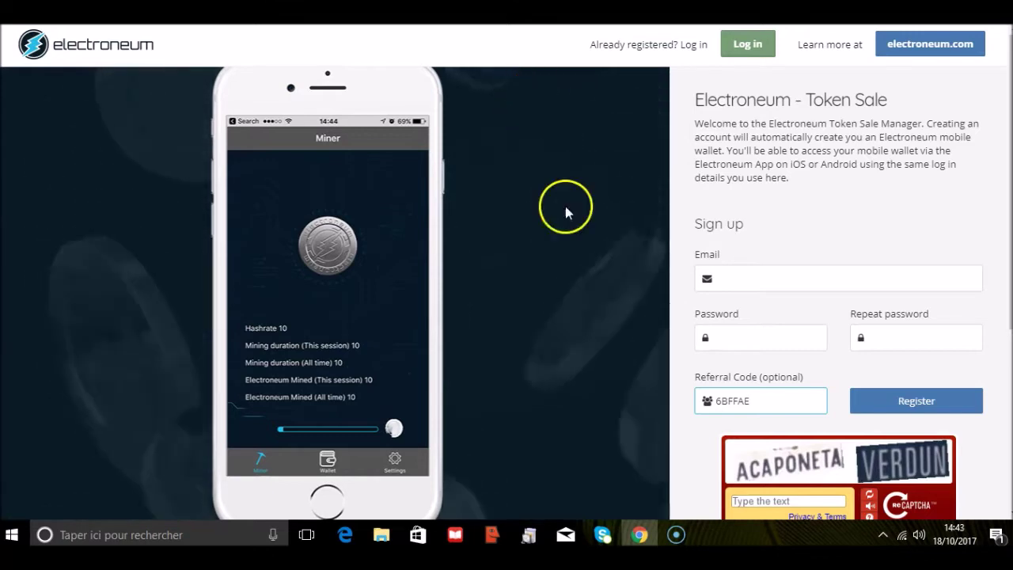
left_click(715, 403)
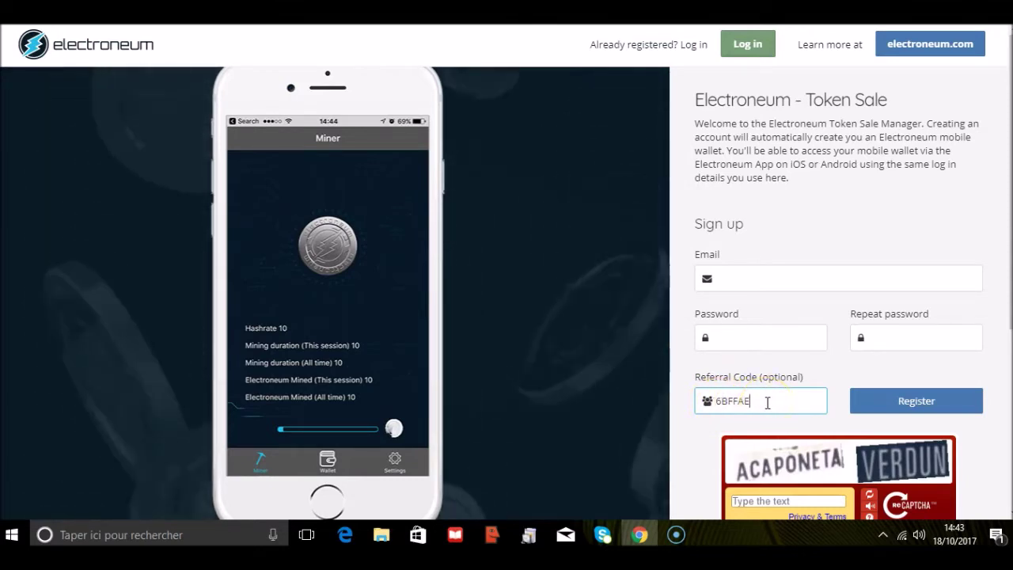
left_click(746, 403)
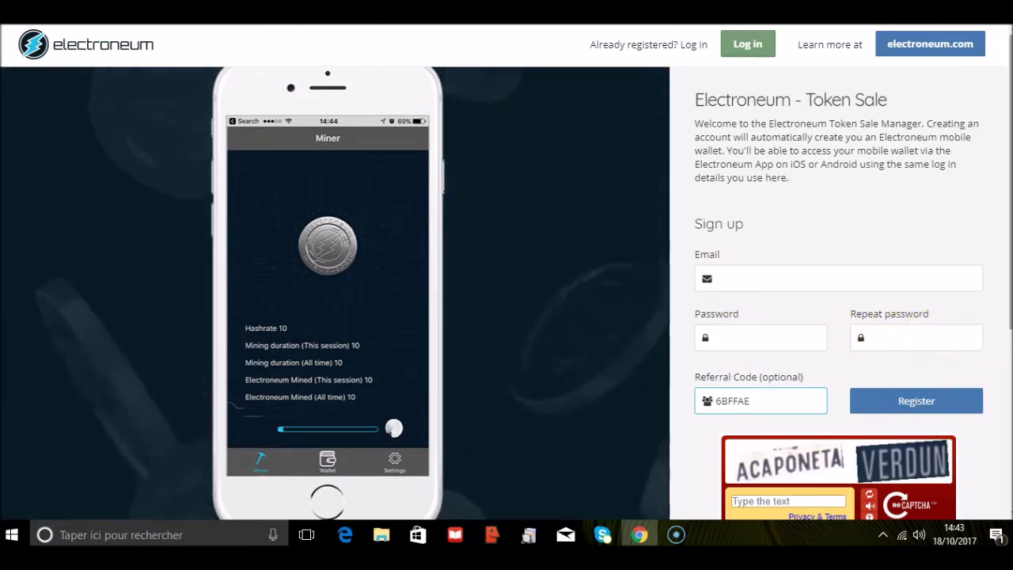
Reload the reCAPTCHA until fresh captcha words appear, leaving its text field empty.
scroll(1003, 212, "down", 2)
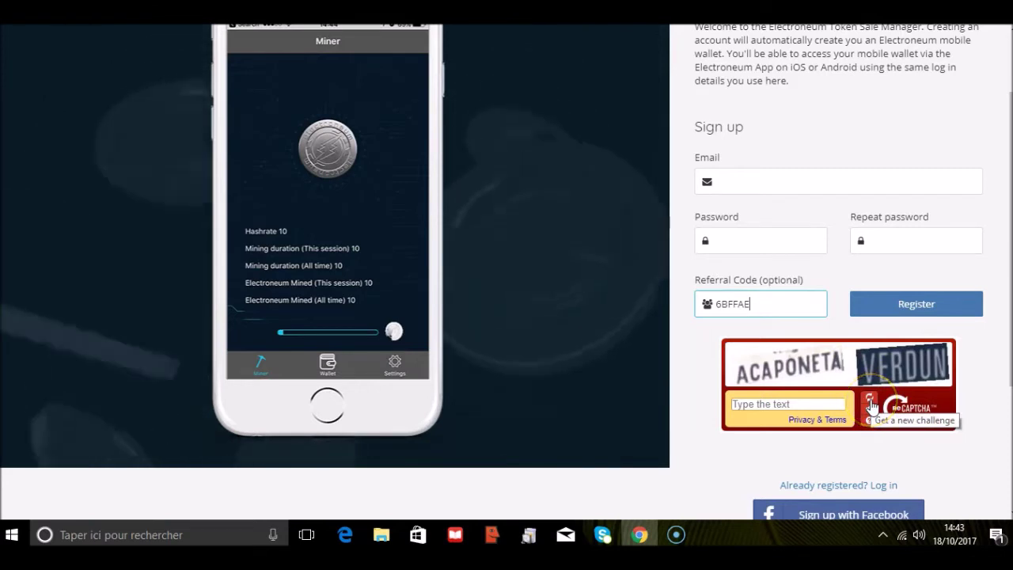
left_click(870, 405)
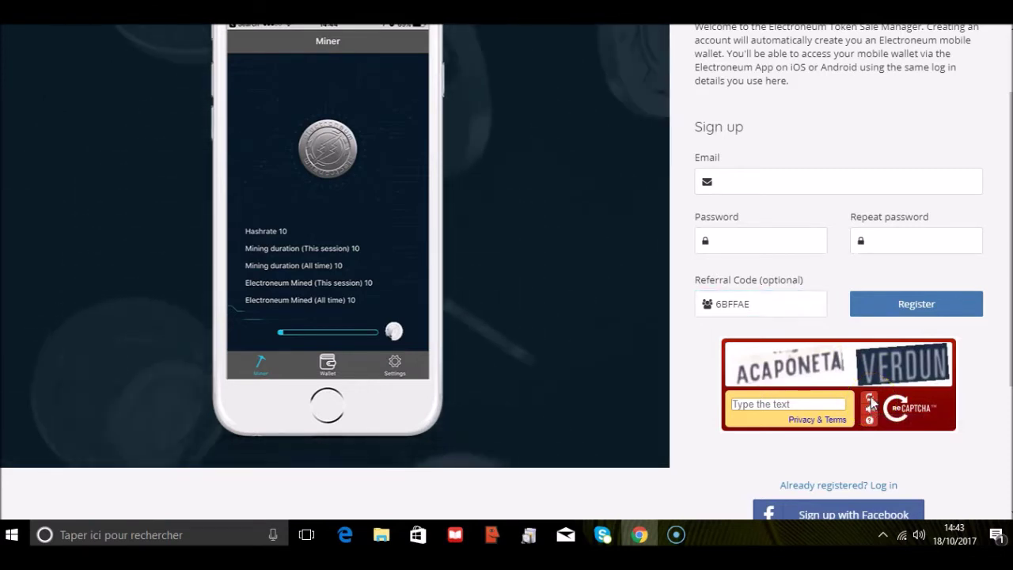
left_click(870, 403)
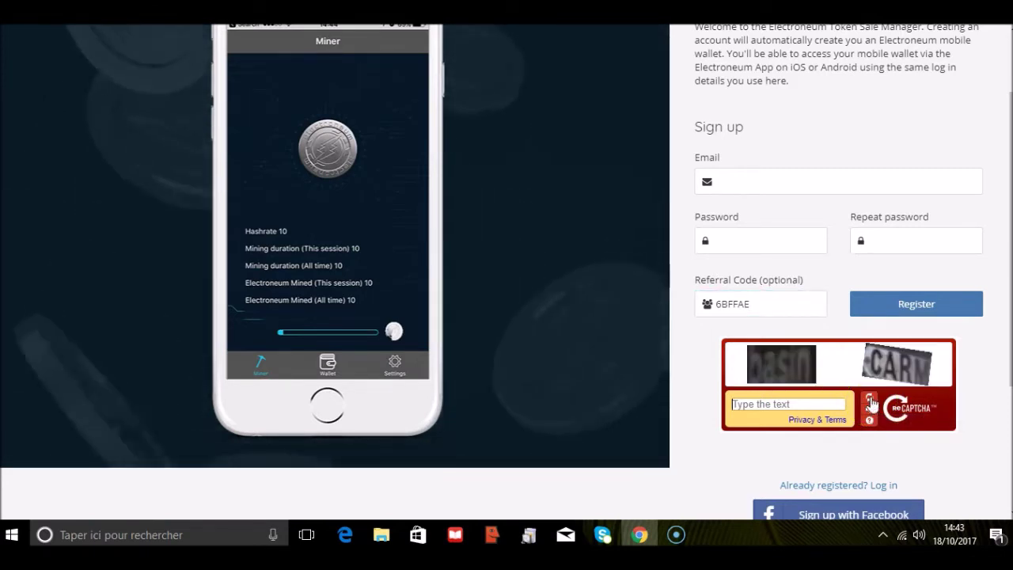
left_click(749, 402)
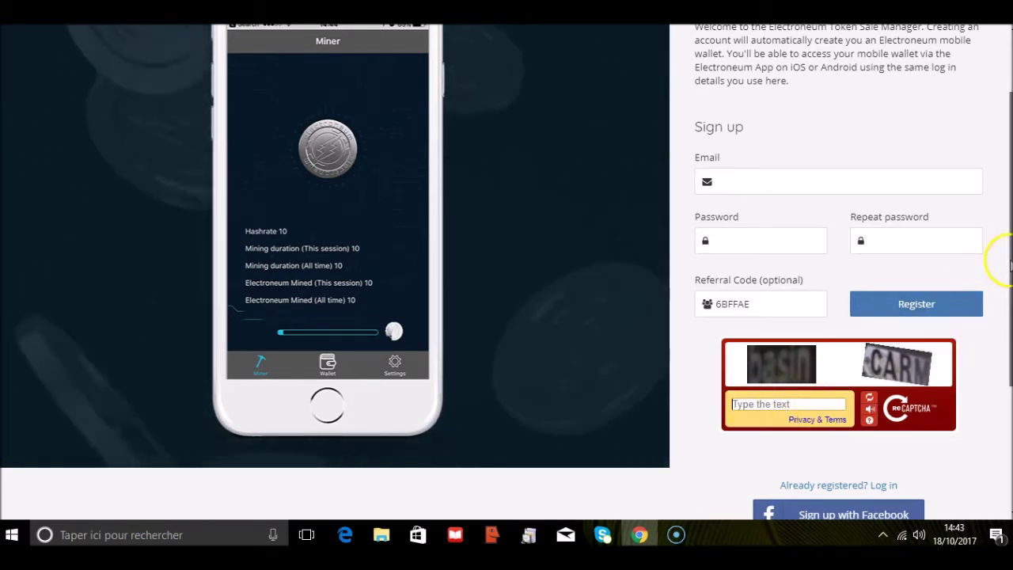
scroll(994, 261, "up", 2)
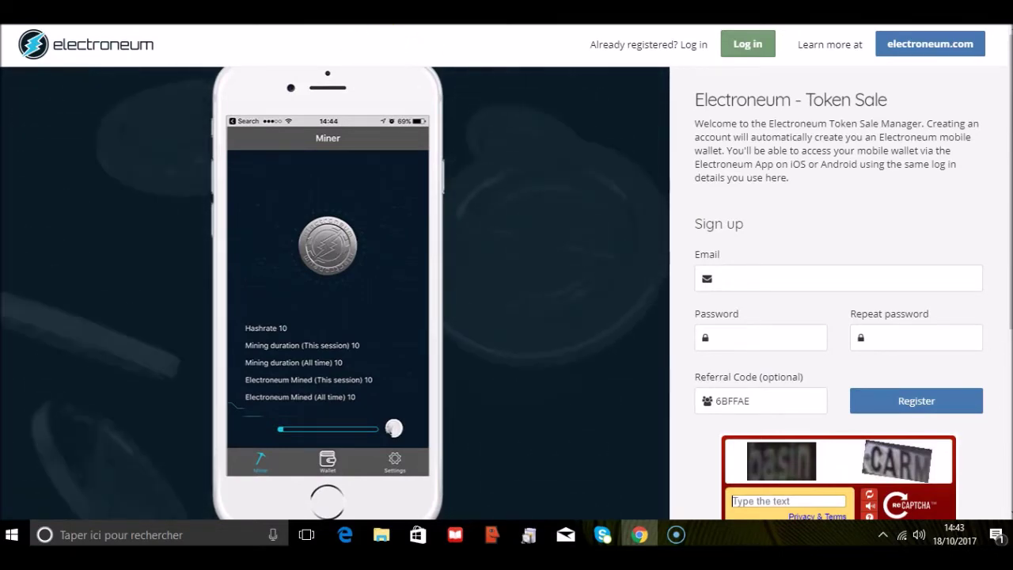
left_click(788, 501)
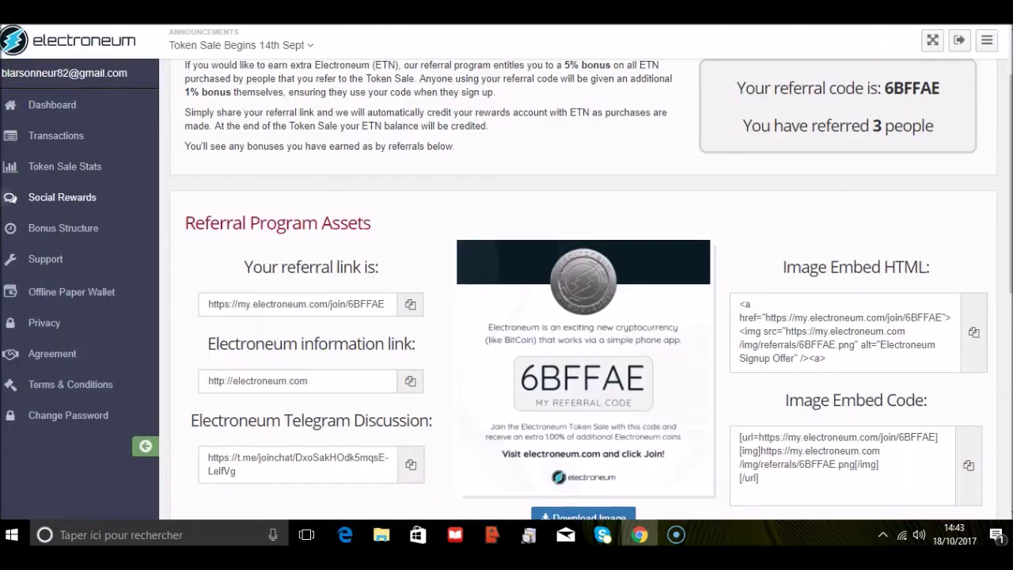
left_click_drag(1009, 270, 1009, 221)
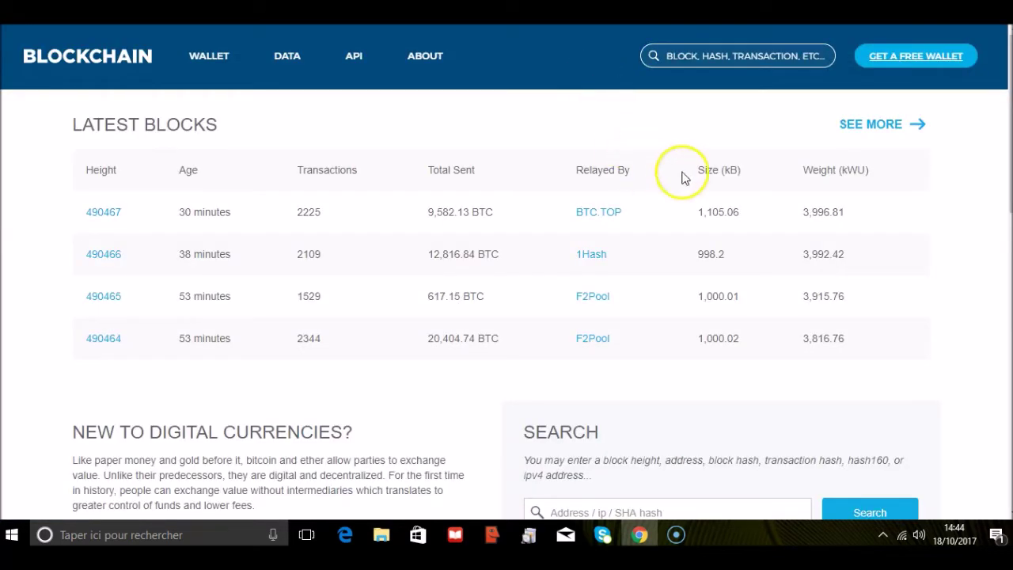
mouse_move(302, 54)
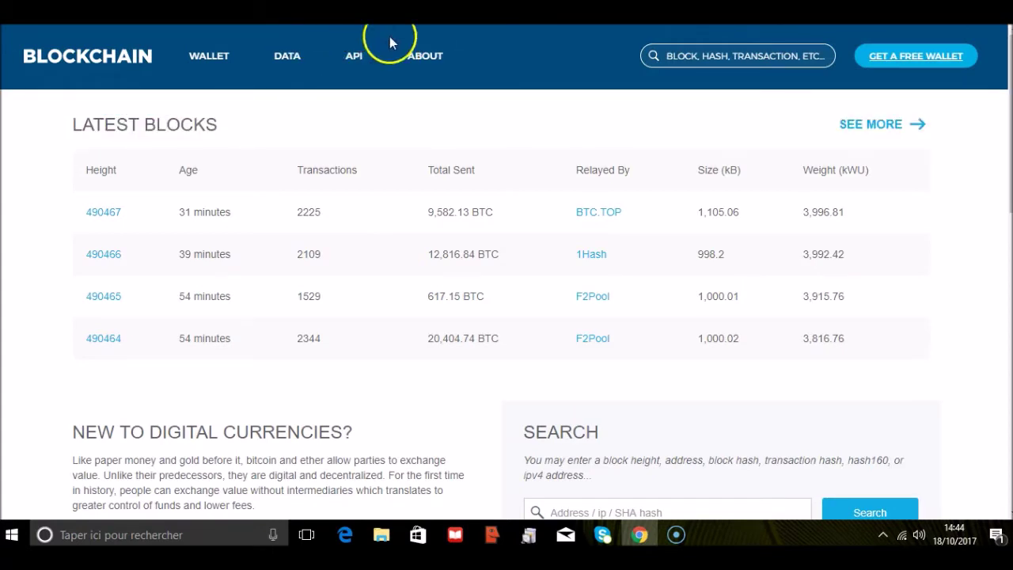
mouse_move(425, 72)
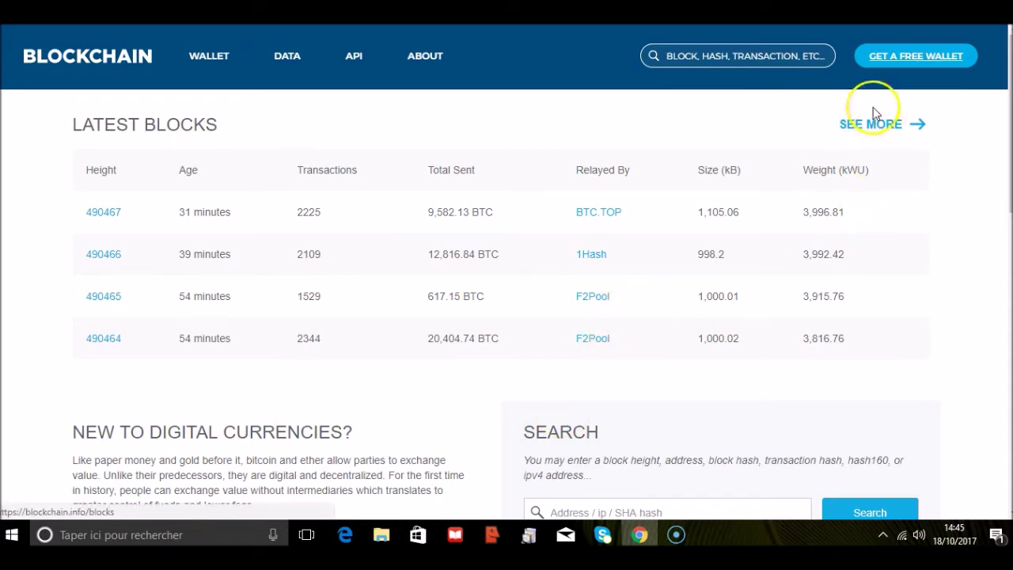
left_click(906, 60)
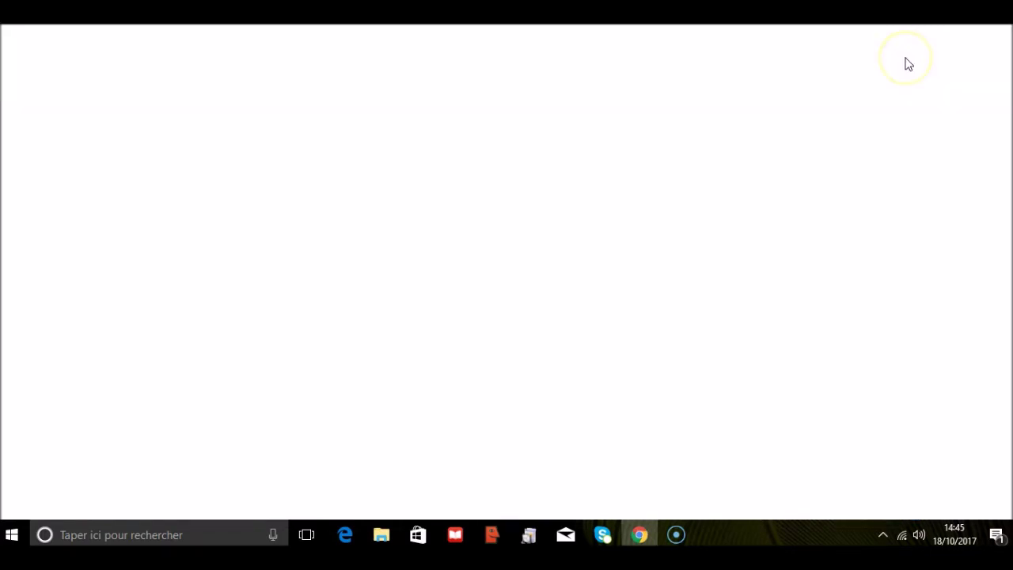
left_click(767, 232)
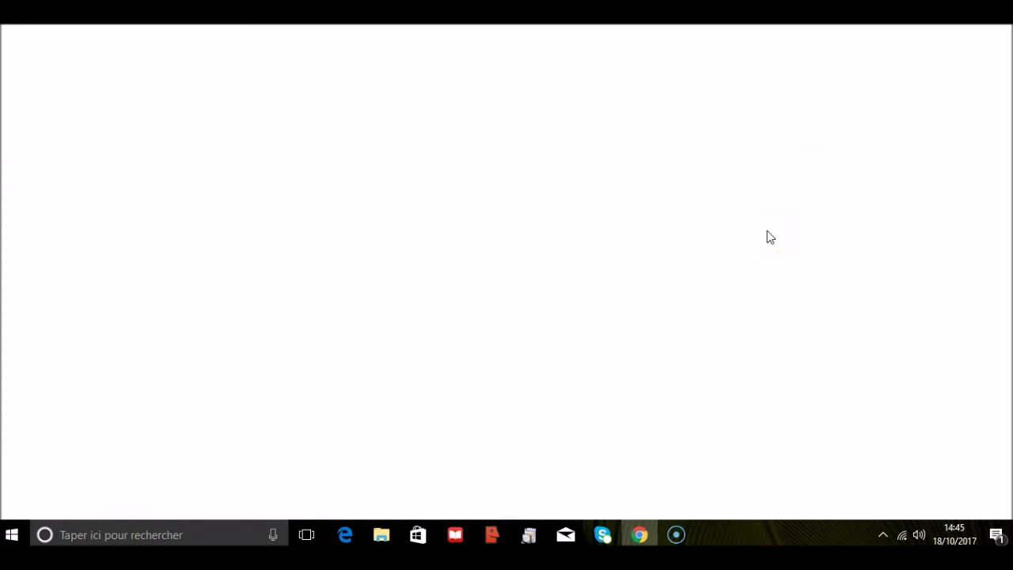
left_click_drag(779, 253, 674, 211)
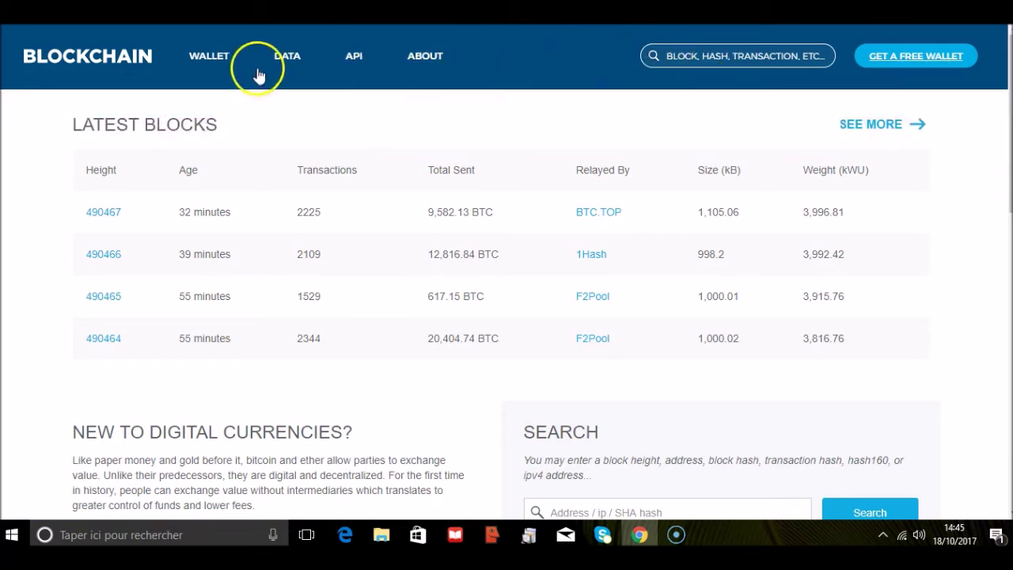
mouse_move(220, 82)
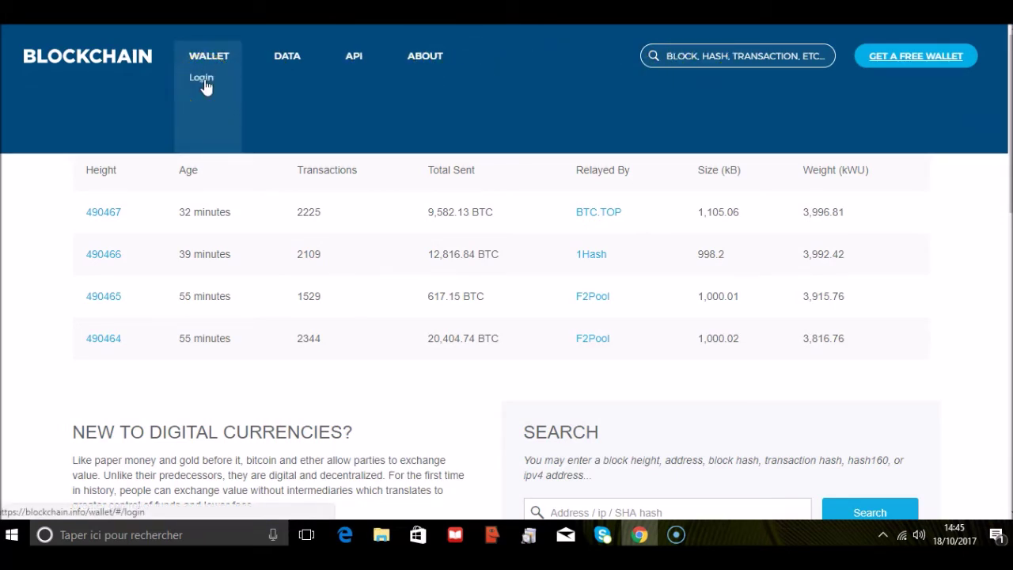
Log in to the Blockchain wallet dashboard showing the 0.00025087 BTC balance.
left_click(205, 87)
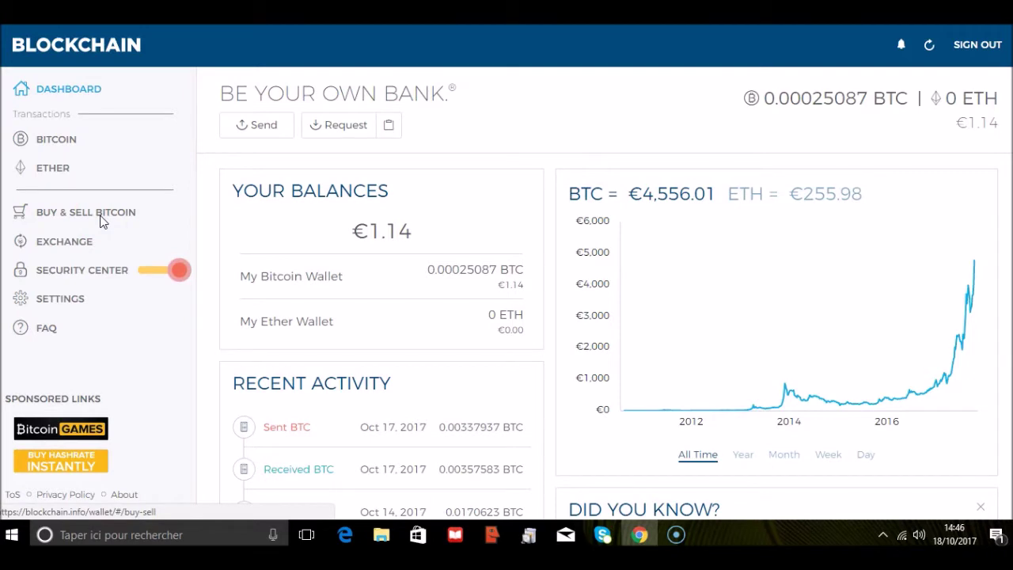
Start a 10 EUR bitcoin purchase, worth 0.00216092 BTC, under Buy & Sell Bitcoin.
left_click(102, 223)
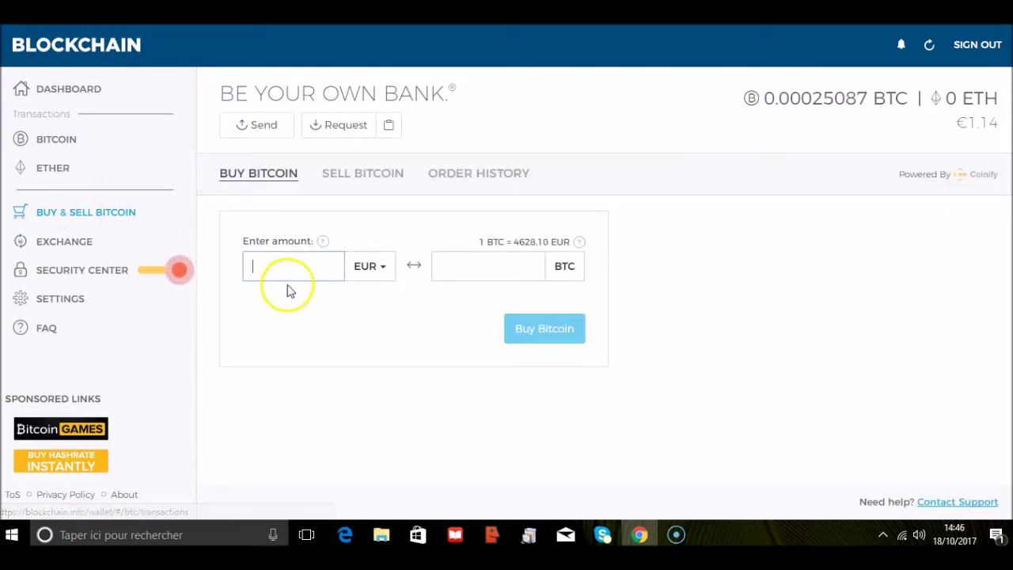
left_click(305, 262)
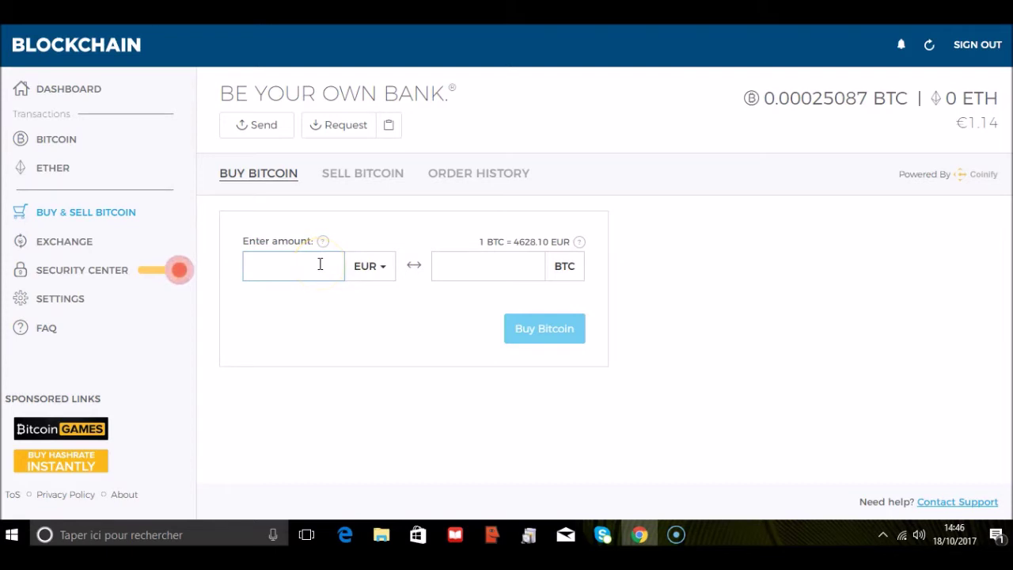
key("Caps_Lock")
type("0")
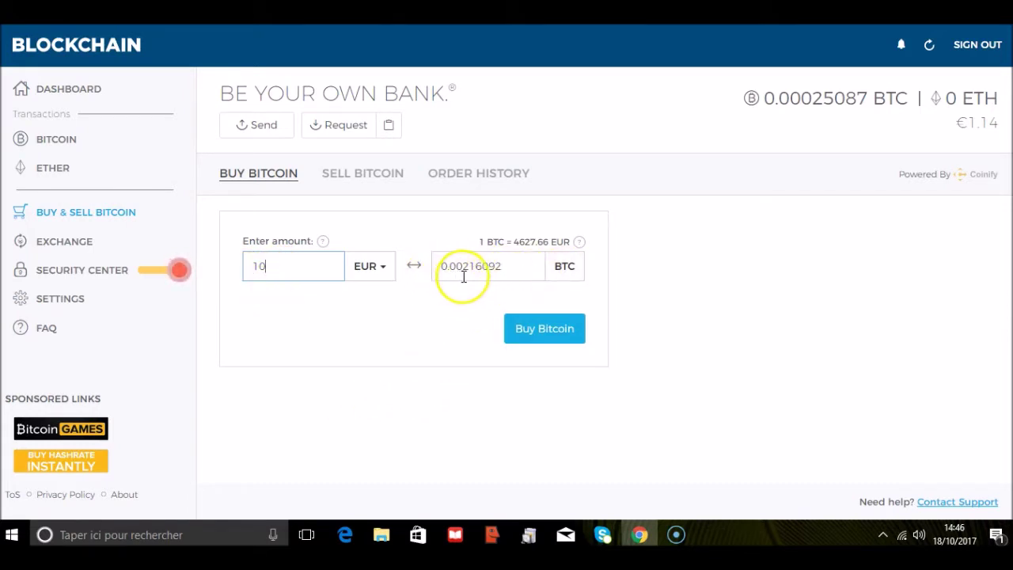
left_click(559, 333)
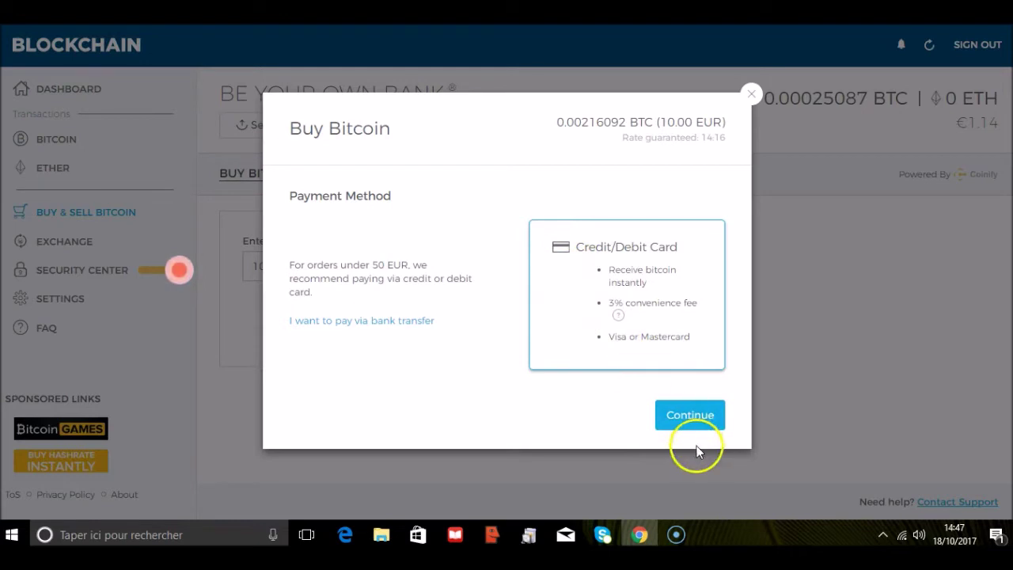
Pay by credit/debit card to reach the 10.30 EUR order confirmation.
left_click(685, 419)
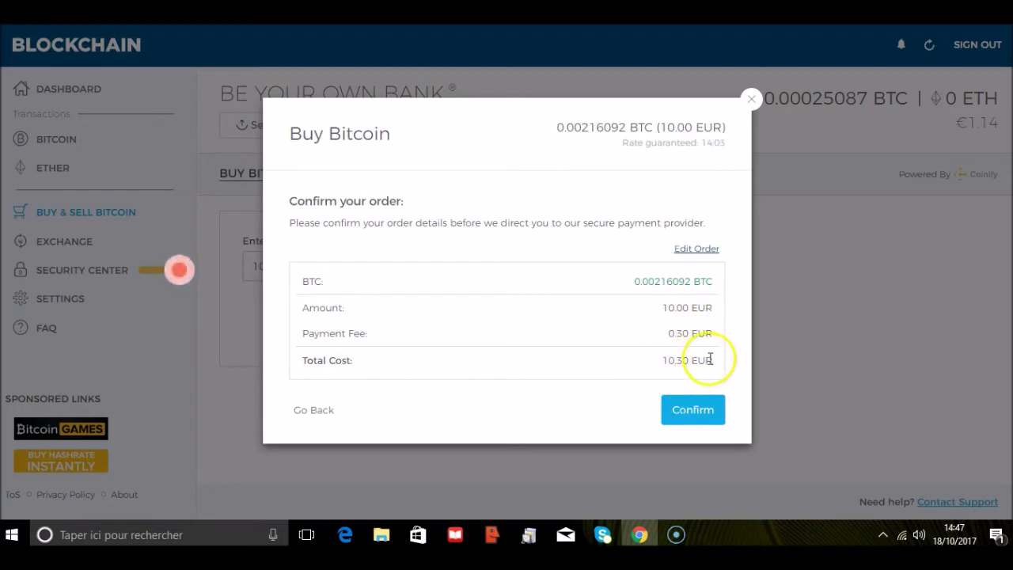
Confirm the 10.30 EUR bitcoin order and dismiss the browser's location request.
left_click(693, 420)
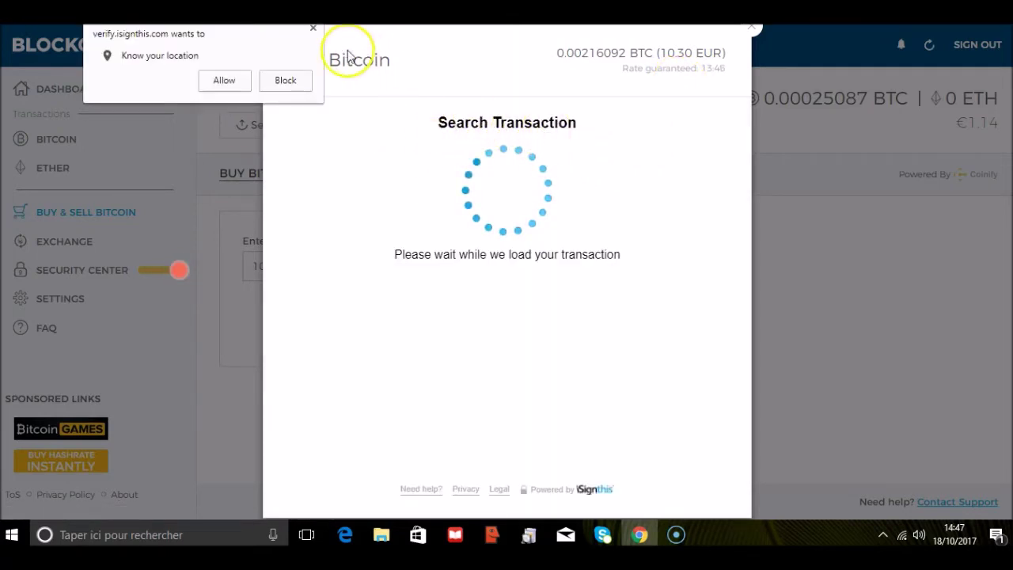
left_click(313, 29)
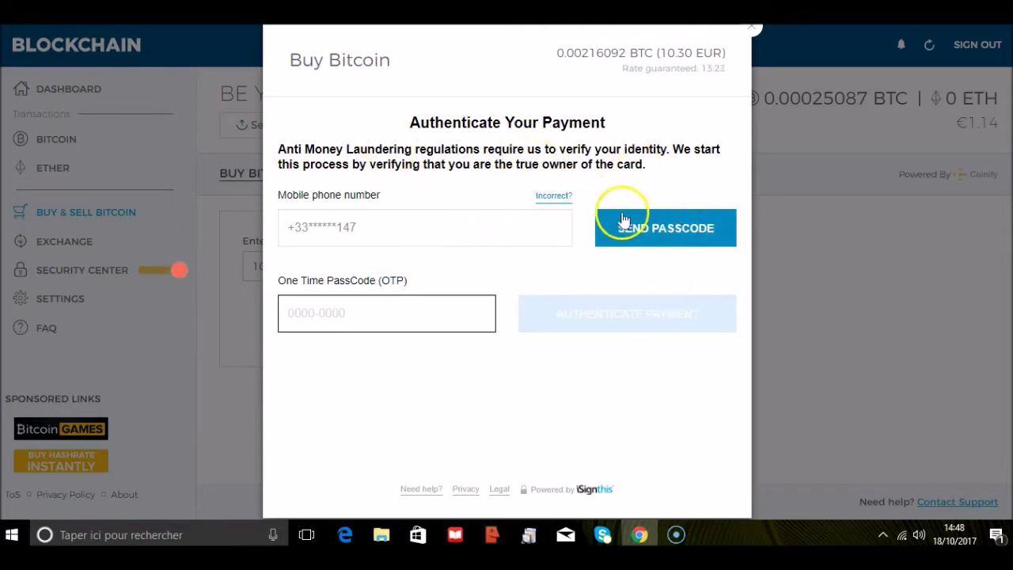
Request the SMS one-time passcode, enter the received code, and authenticate the payment.
left_click(658, 228)
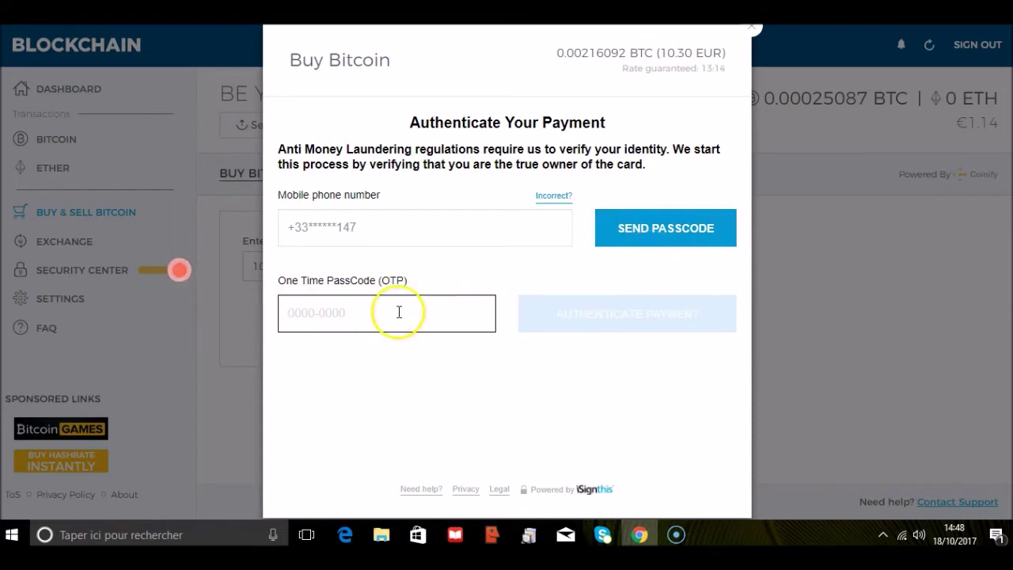
left_click(645, 230)
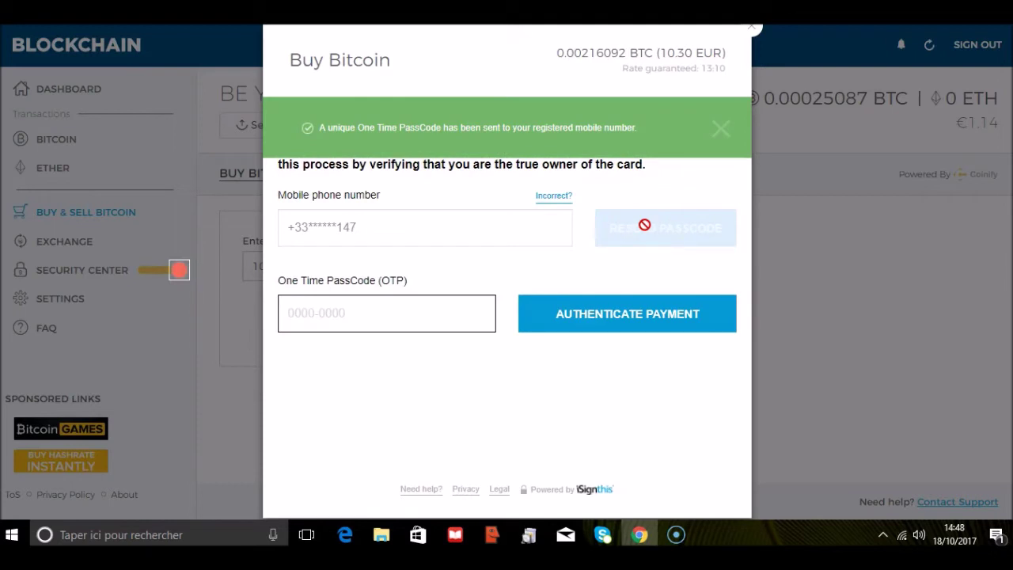
left_click(351, 312)
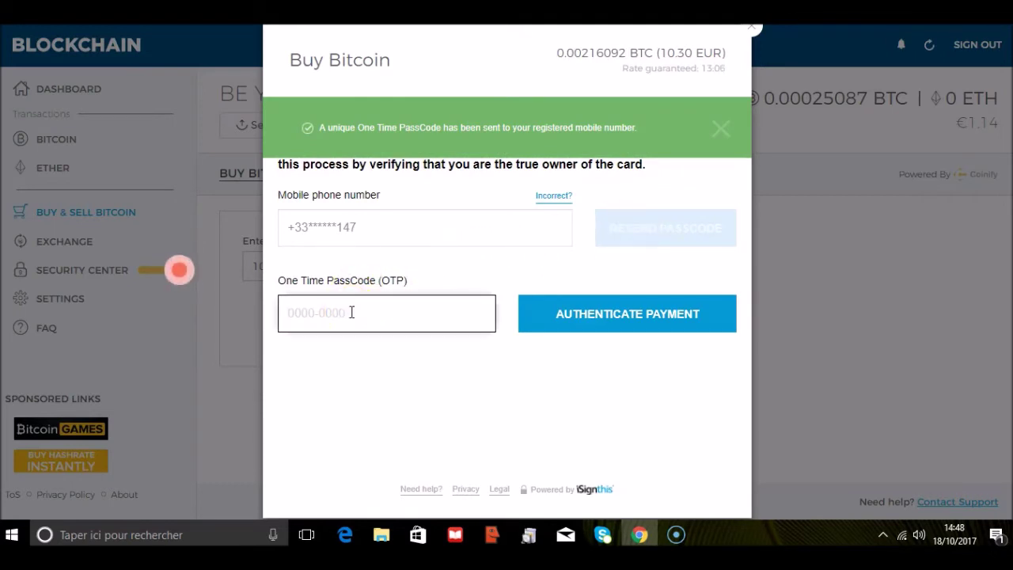
key("Caps_Lock")
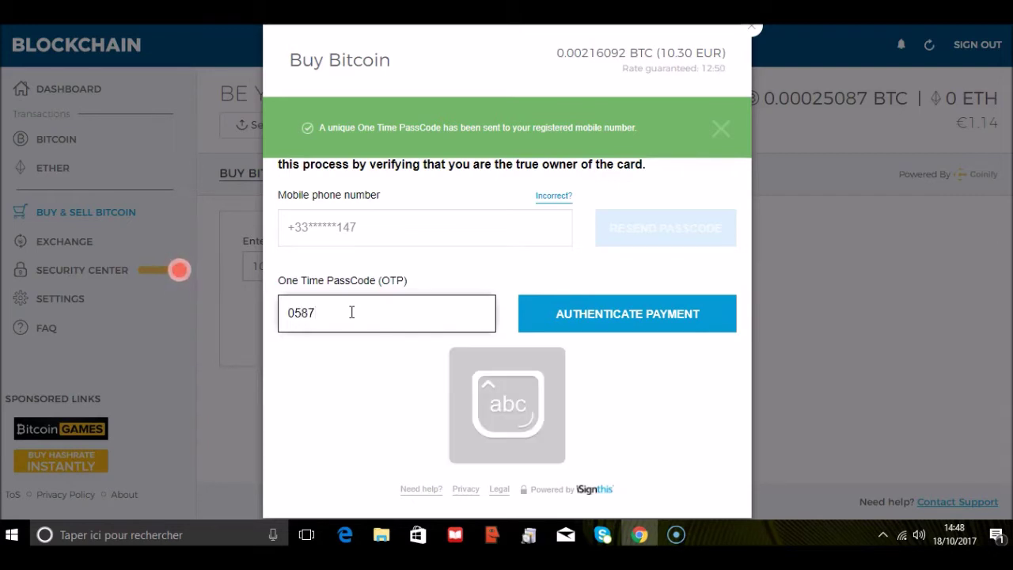
key("Caps_Lock")
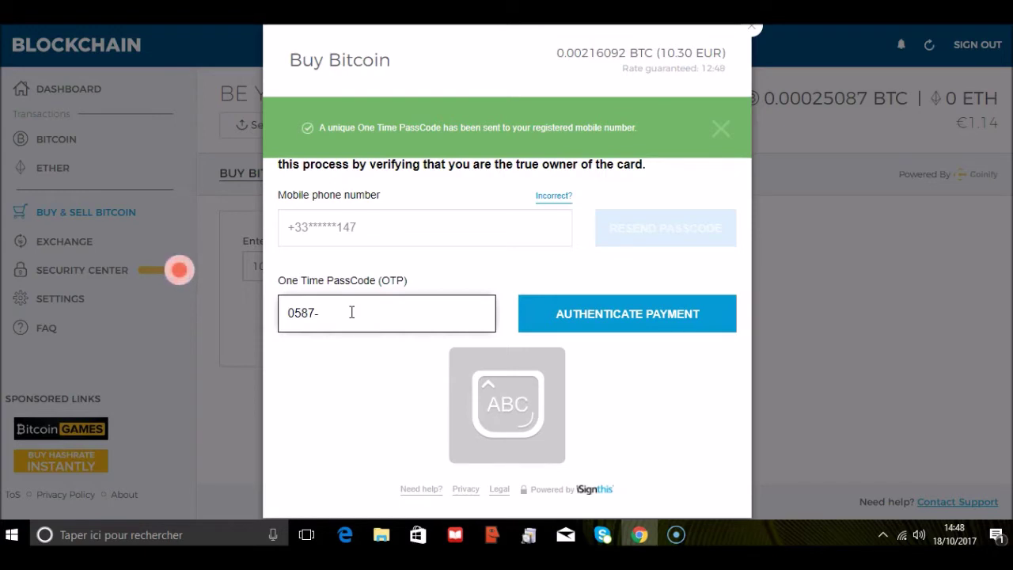
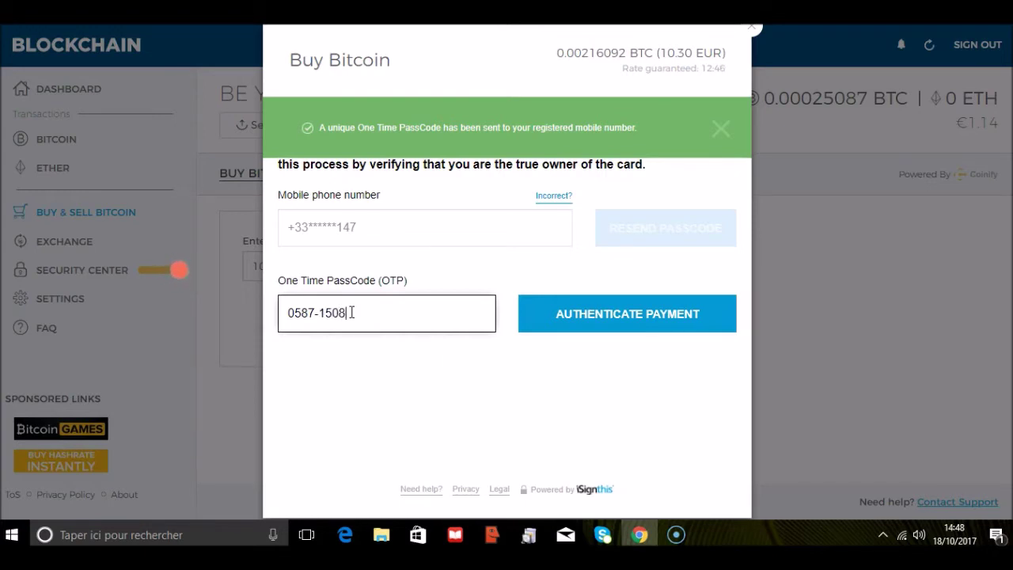
left_click(268, 317)
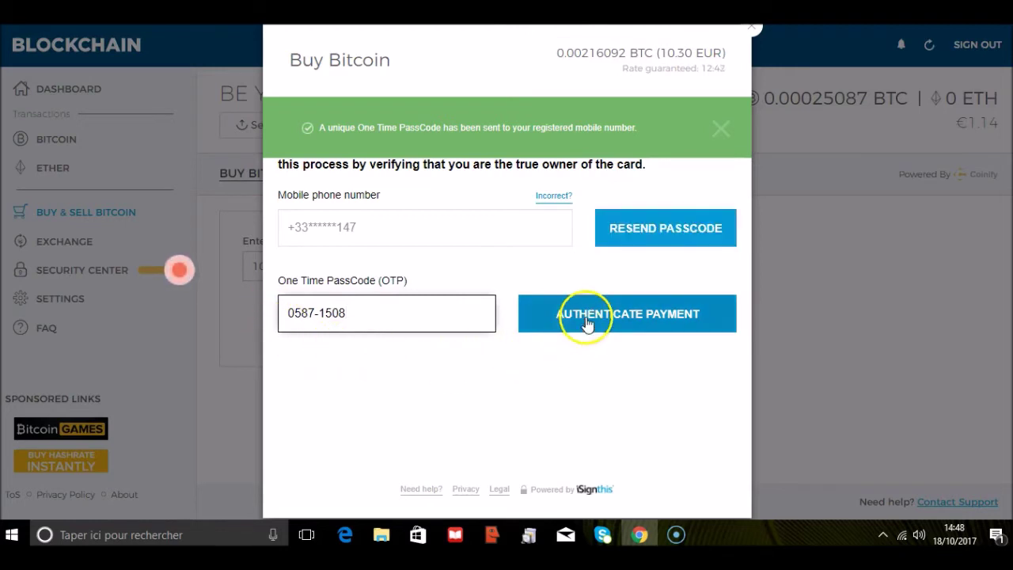
left_click(621, 318)
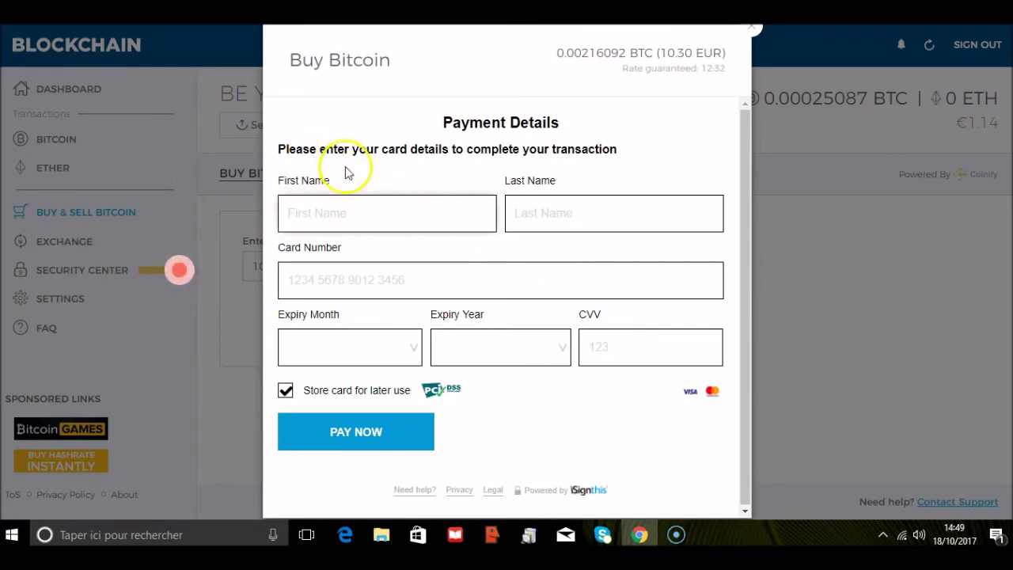
Enter the card details with Store card unchecked and pay for the 10.30 EUR order.
left_click(381, 151)
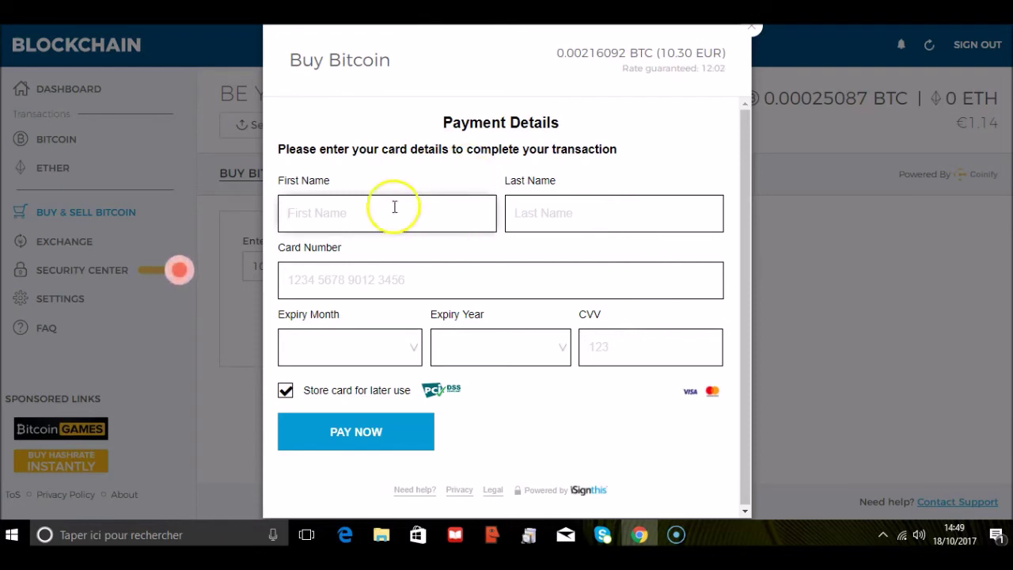
left_click(402, 216)
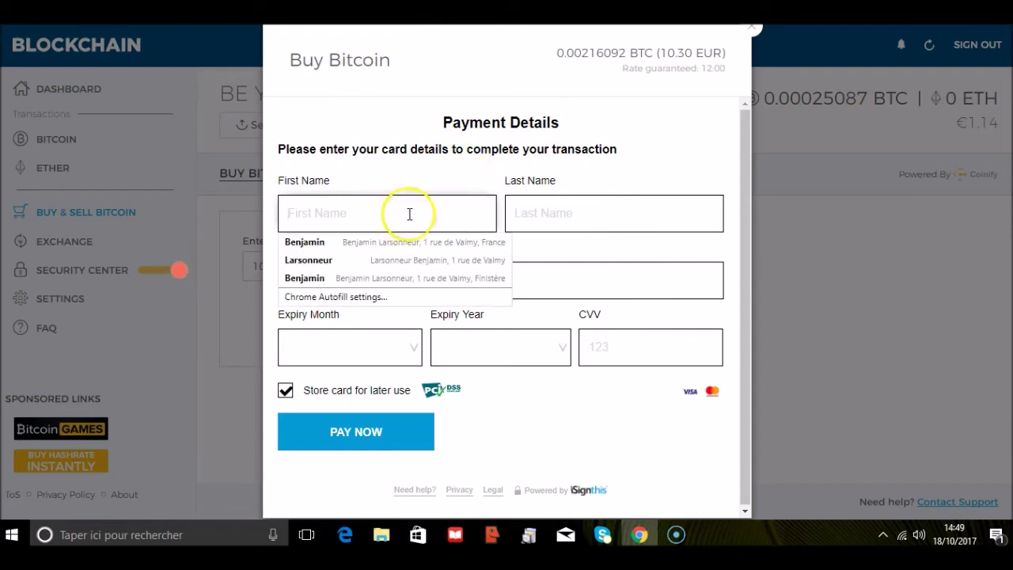
left_click(459, 117)
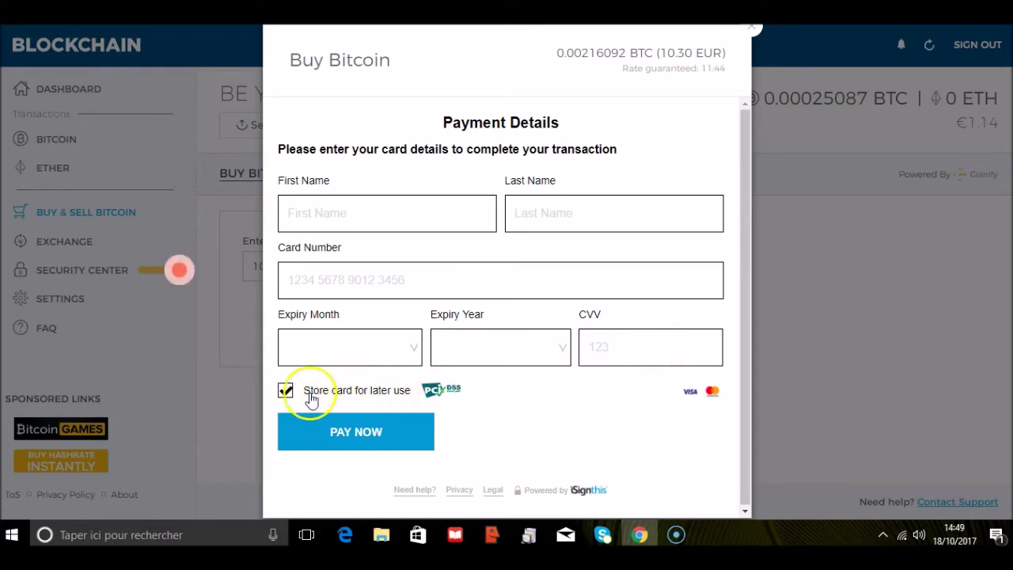
left_click(285, 392)
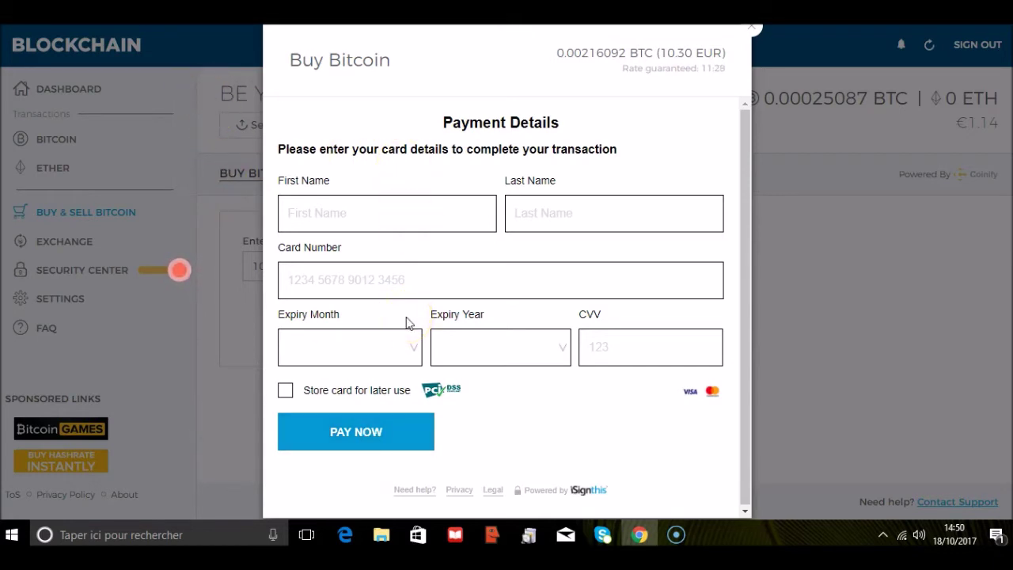
left_click(372, 274)
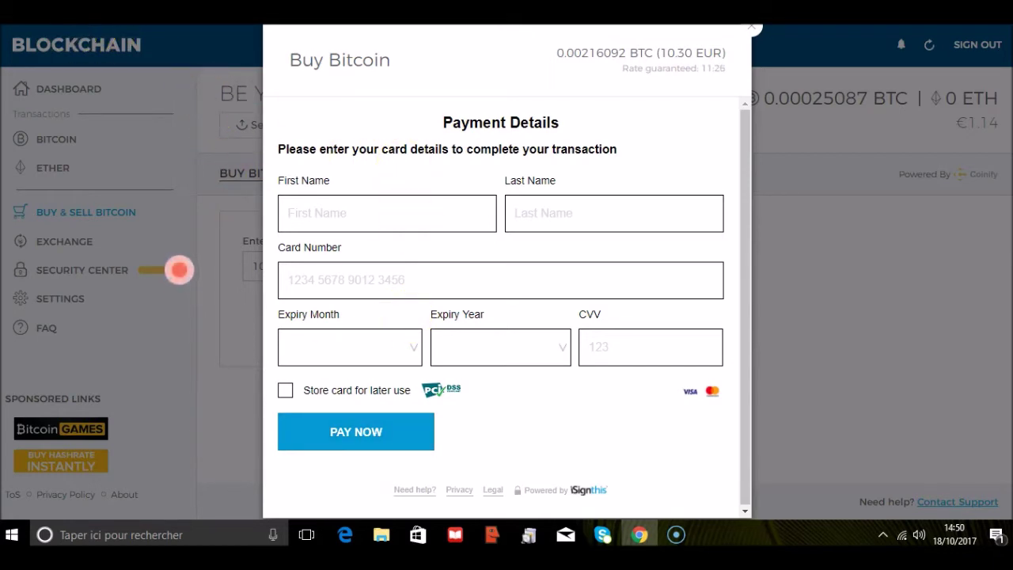
left_click(467, 153)
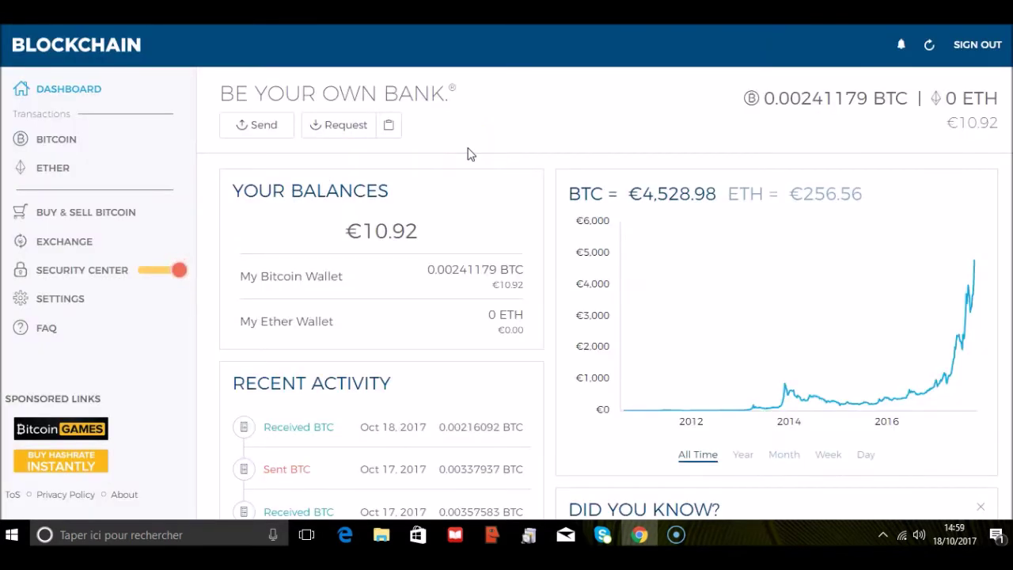
Check the taskbar date and time against the Oct 18, 2017 0.00216092 BTC receipt.
left_click(934, 522)
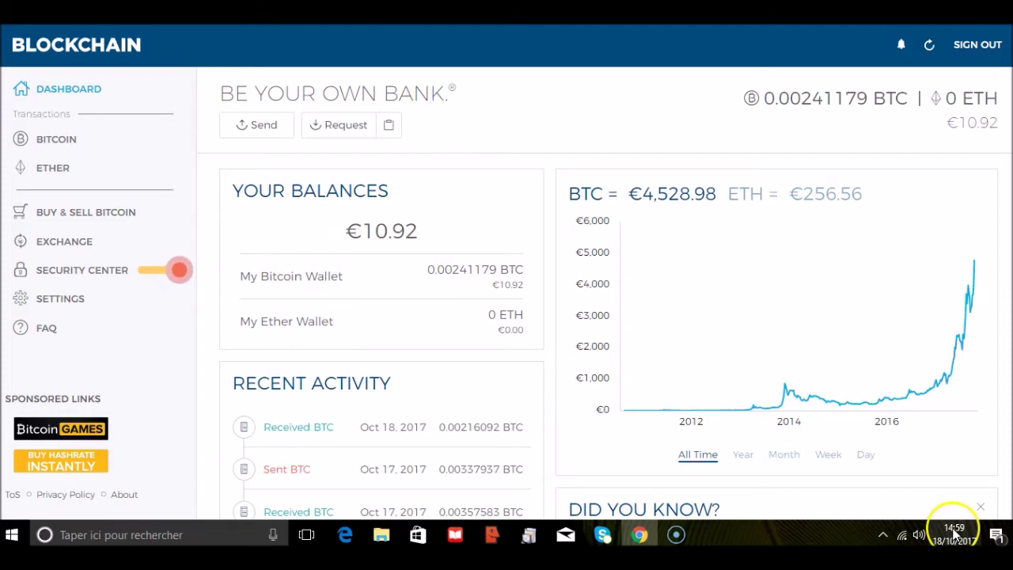
mouse_move(955, 535)
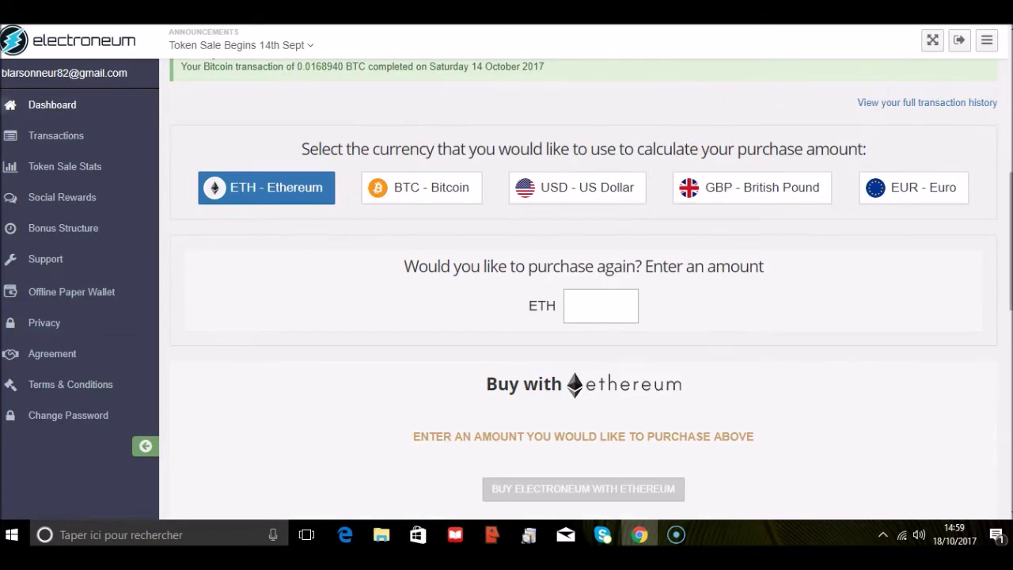
Scroll the Electroneum dashboard down to the pending Requested Transaction notice.
left_click_drag(1003, 214, 988, 43)
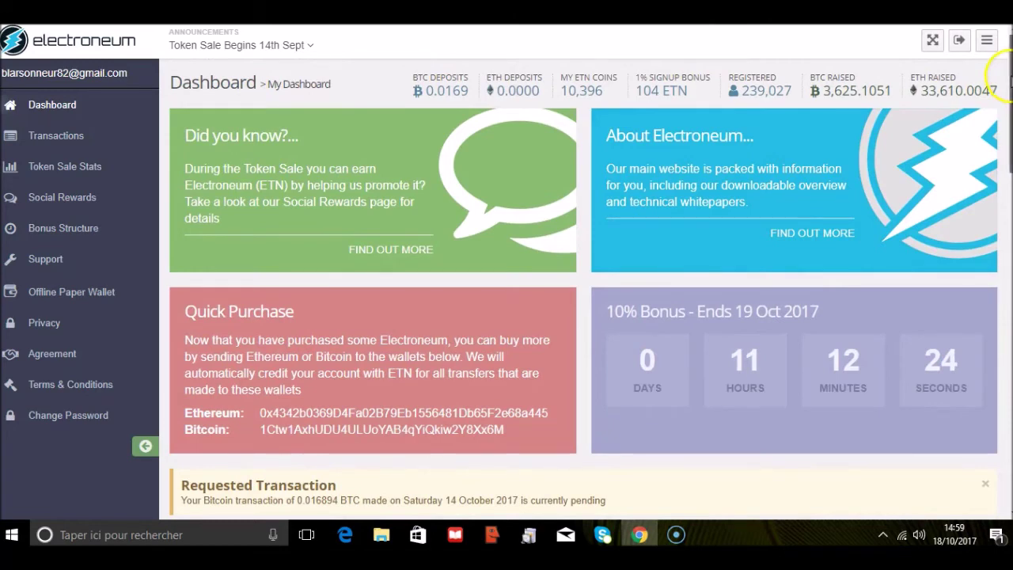
scroll(1006, 85, "down", 1)
scroll(1004, 86, "down", 2)
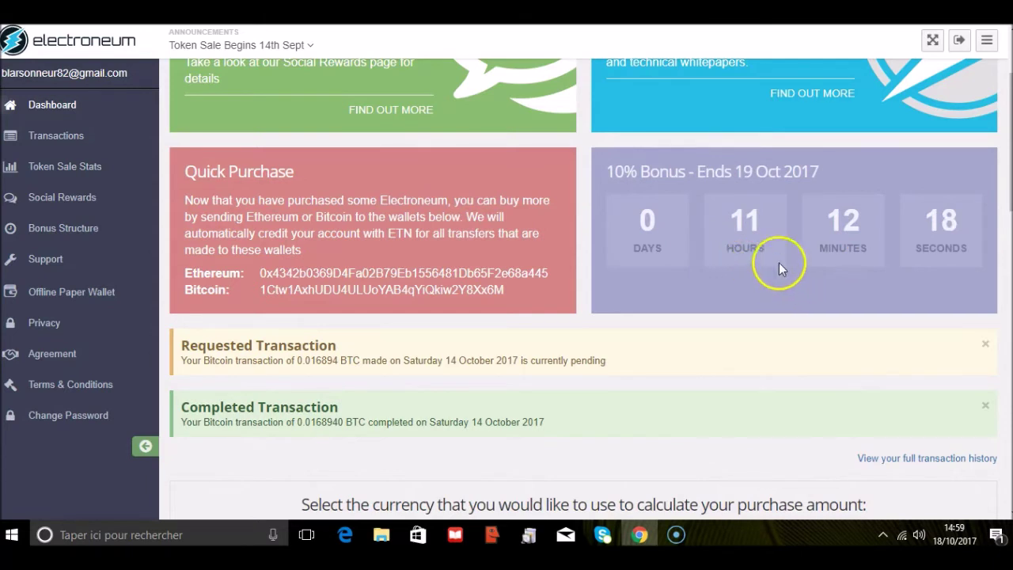
Show the Token Sale Bonus Structure: 10% bonus for 12–18 October, 110 coins per $1.
left_click_drag(612, 172, 665, 171)
left_click(667, 172)
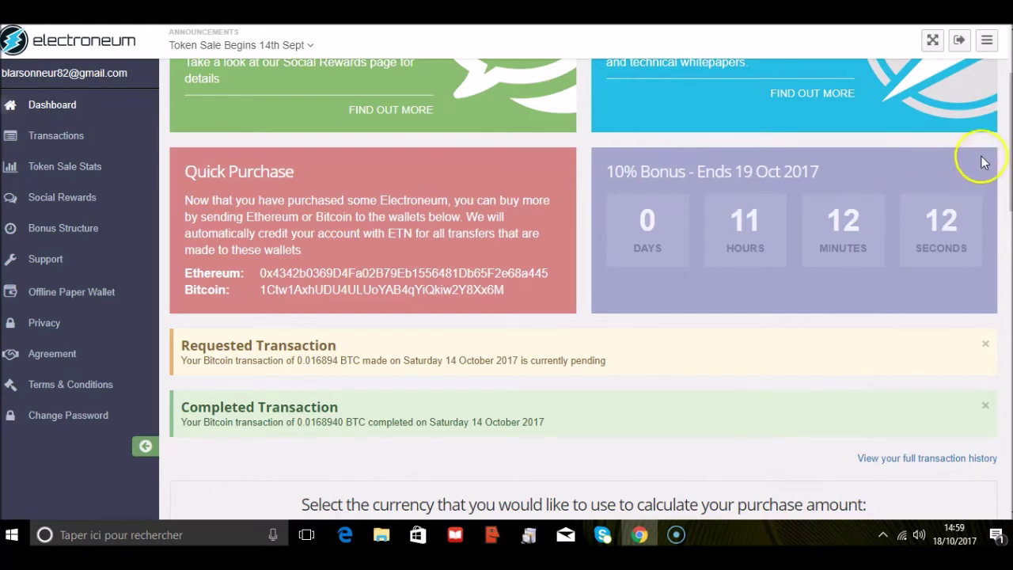
left_click(83, 229)
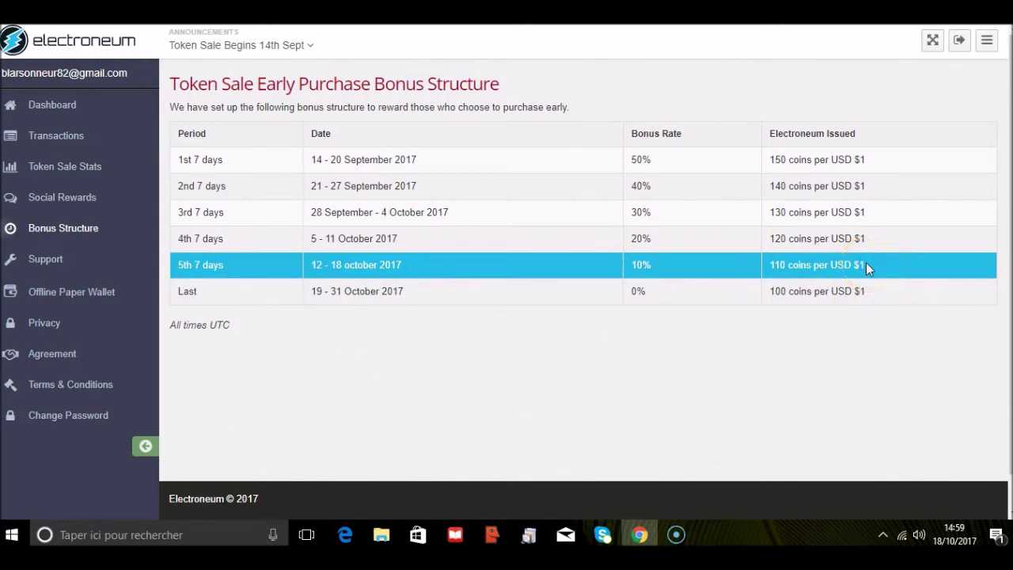
Highlight the current 10% bonus rate and the last period's 100 coins figure, then return to the Dashboard.
left_click_drag(629, 268, 676, 274)
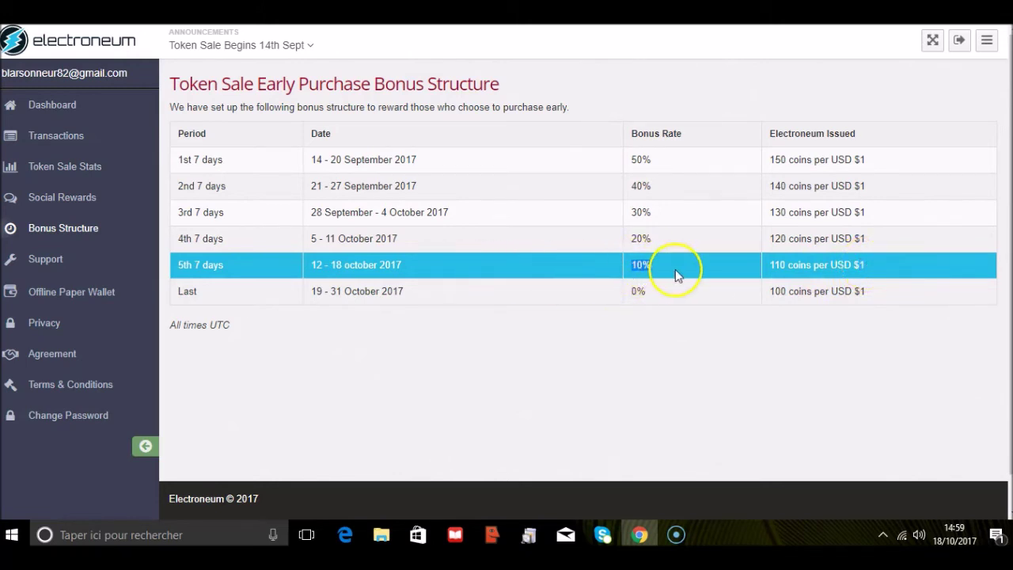
left_click(663, 343)
left_click_drag(632, 266, 680, 272)
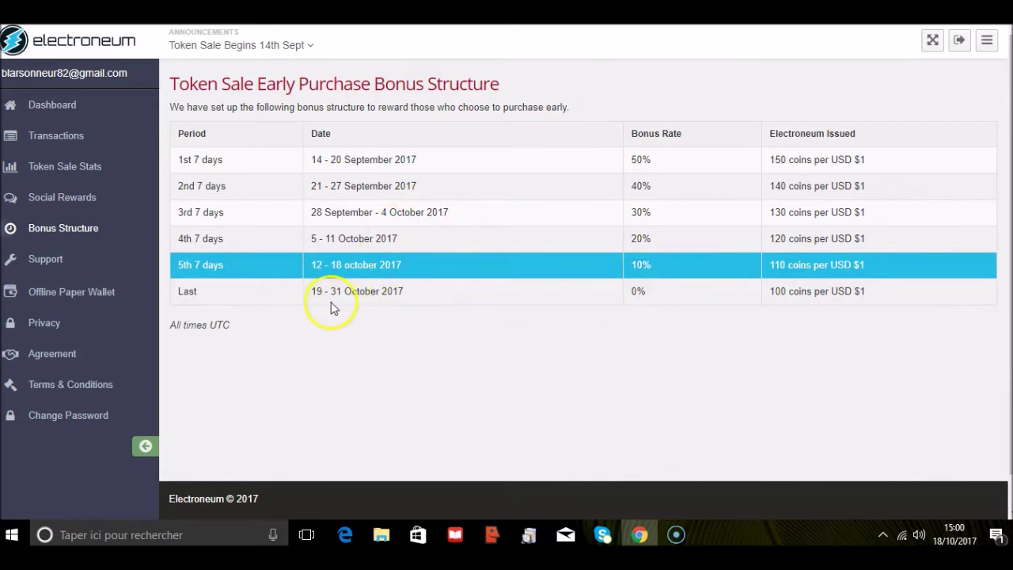
double_click(779, 290)
left_click(800, 291)
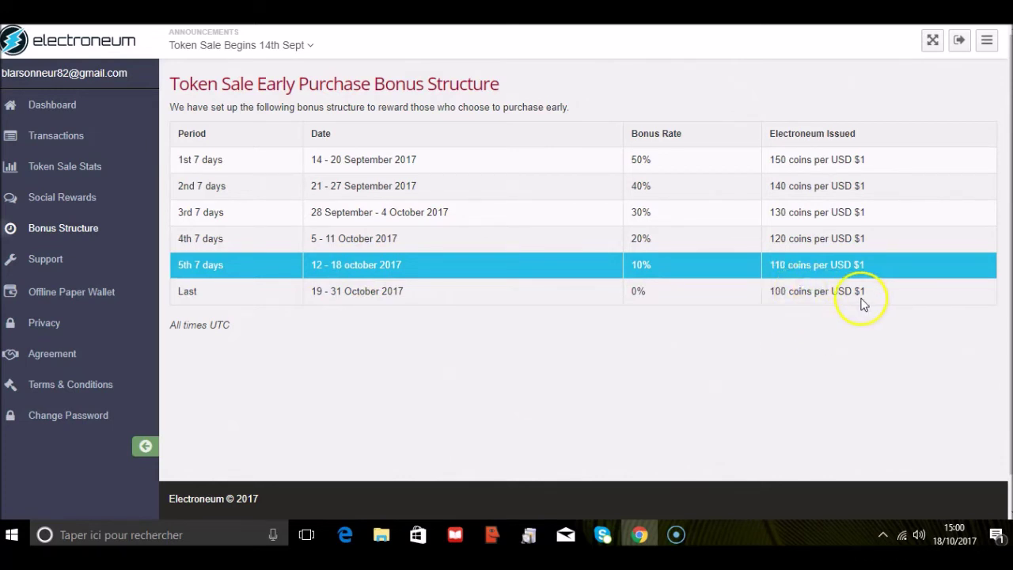
double_click(773, 291)
left_click(796, 325)
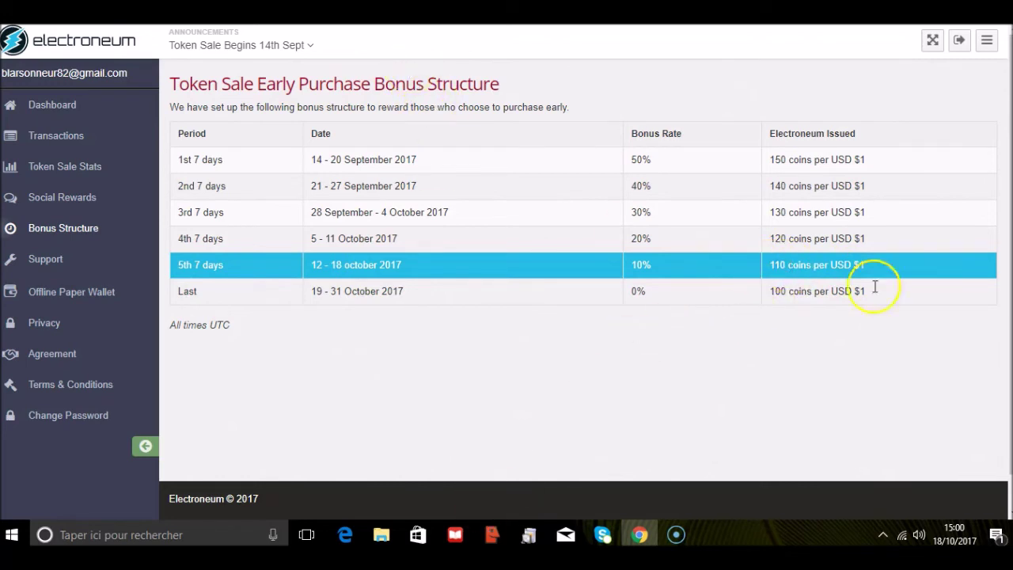
left_click(75, 104)
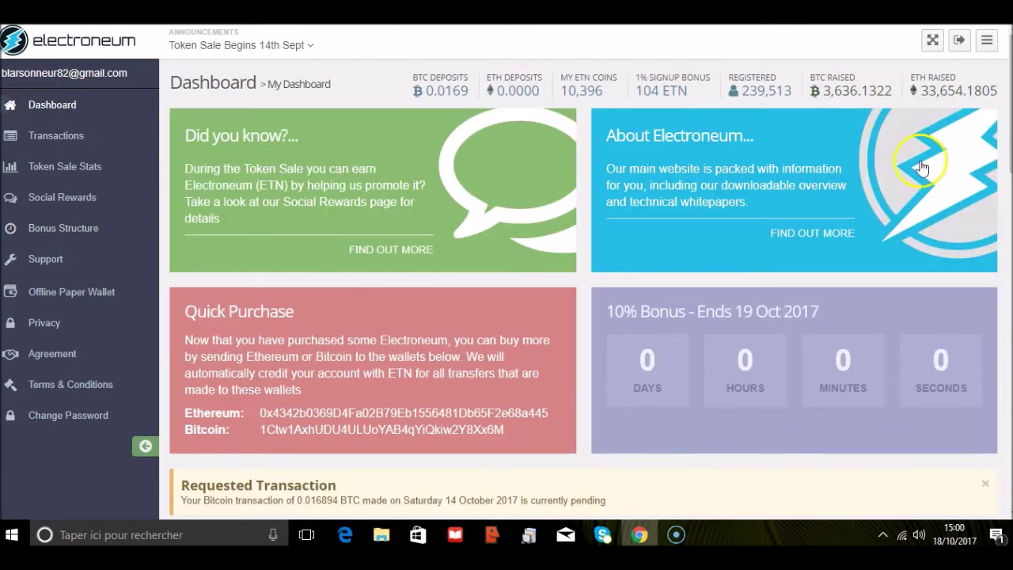
Scroll the dashboard down to the 'Select the currency' repeat-purchase section.
left_click_drag(1009, 119, 1008, 268)
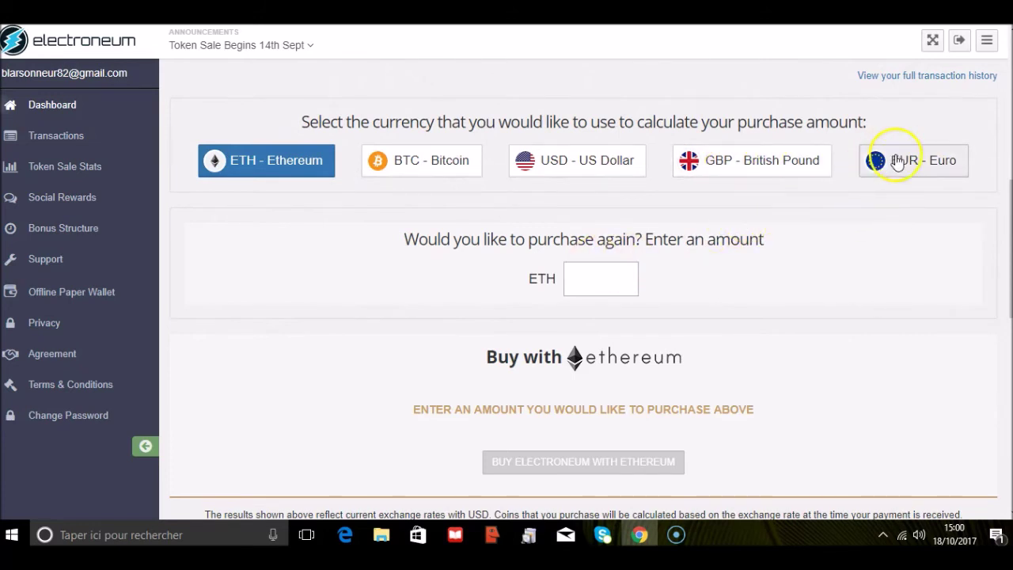
Pick Bitcoin as the calculation currency and check the Blockchain wallet balance.
left_click(459, 160)
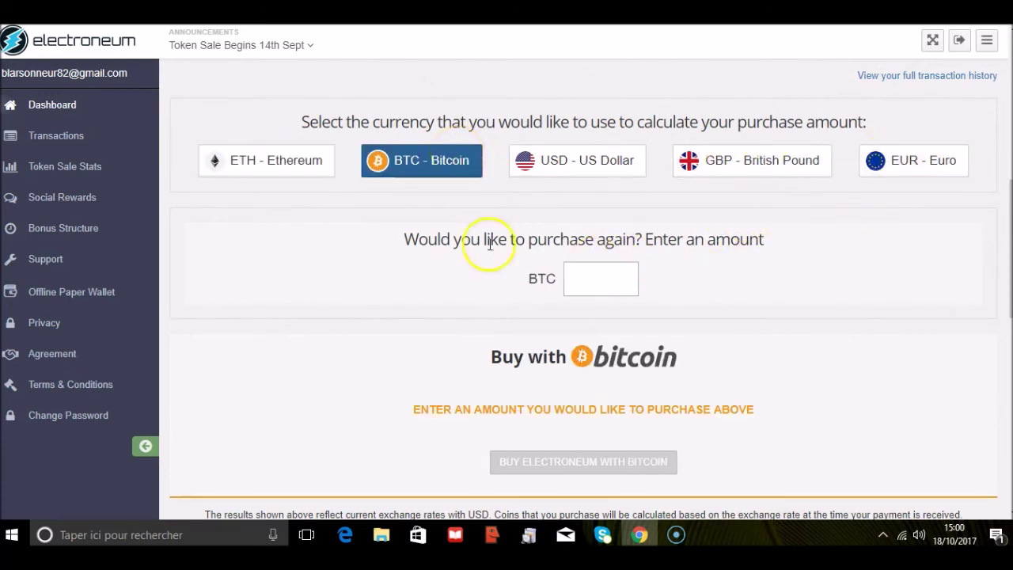
left_click(602, 277)
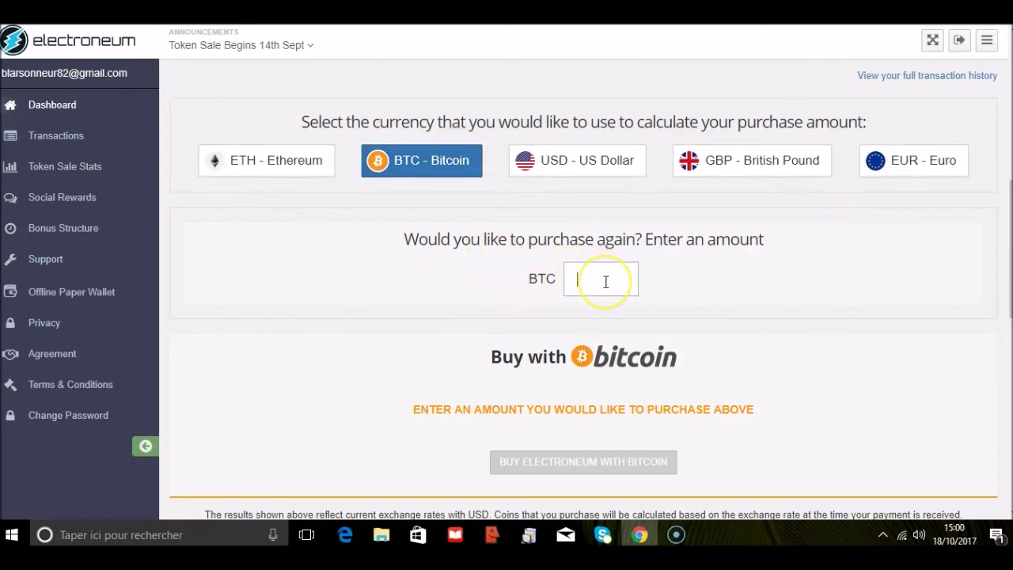
left_click(612, 281)
key("ctrl+Tab")
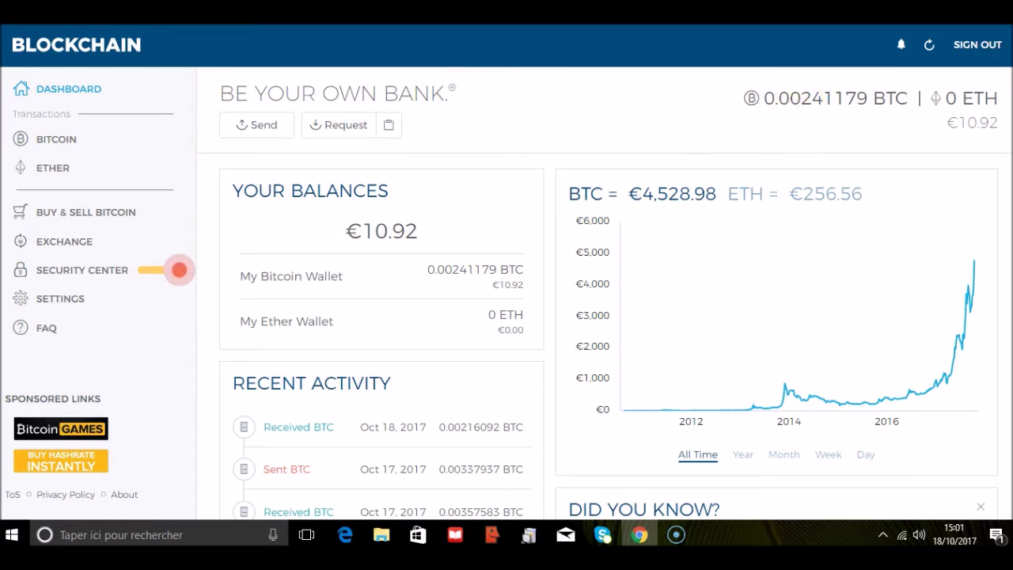
key("ctrl+Tab")
Switch the calculation to euros and enter €10, quoting 1293 ETN for 0.002212 BTC.
left_click(933, 165)
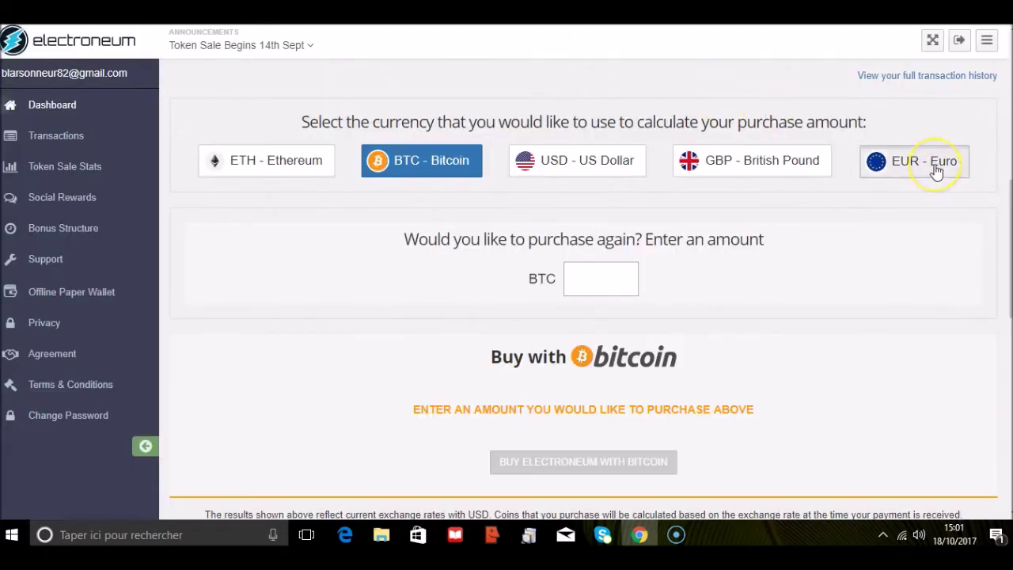
left_click(592, 274)
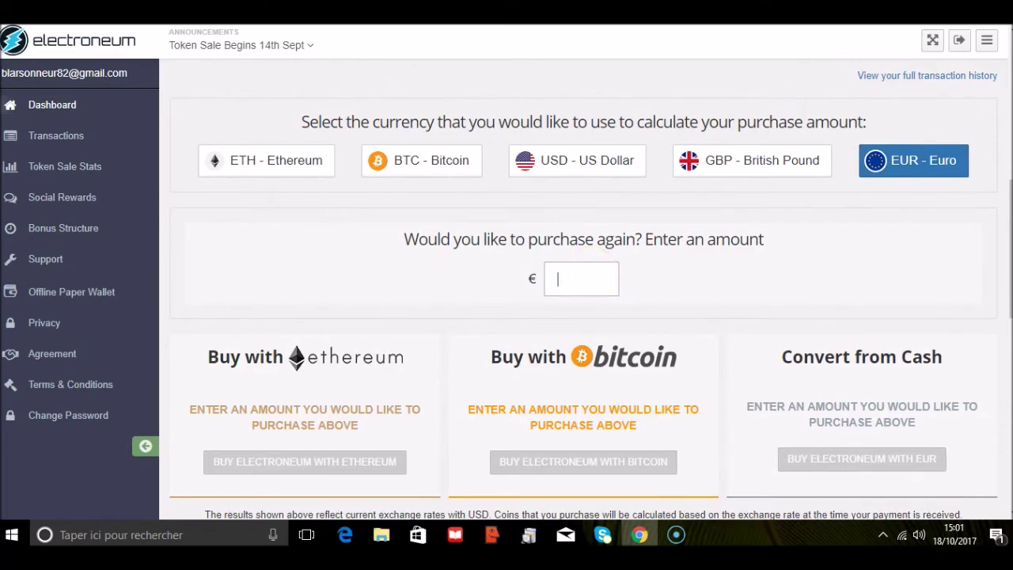
key("ctrl+Tab")
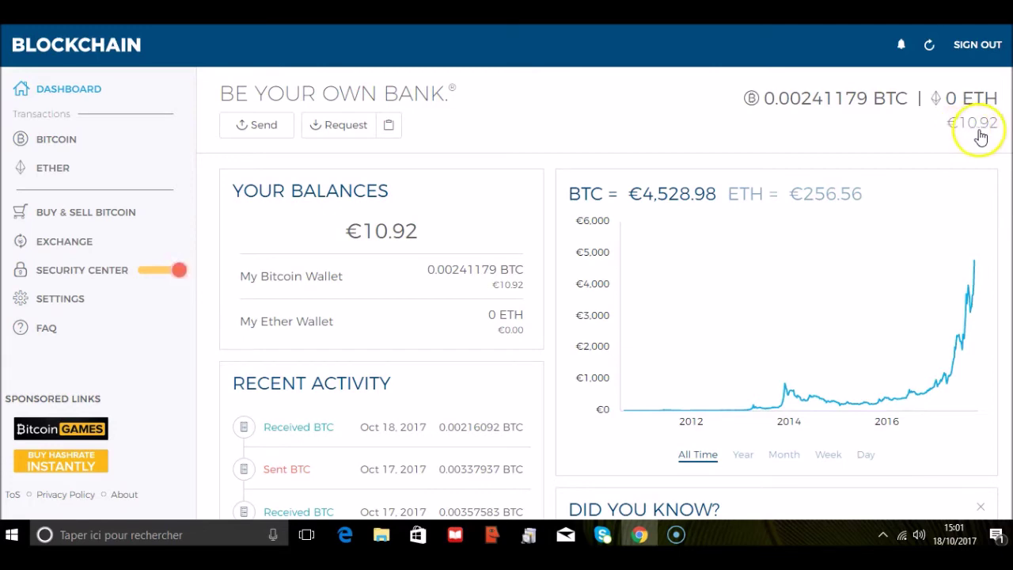
key("ctrl+Tab")
left_click(573, 267)
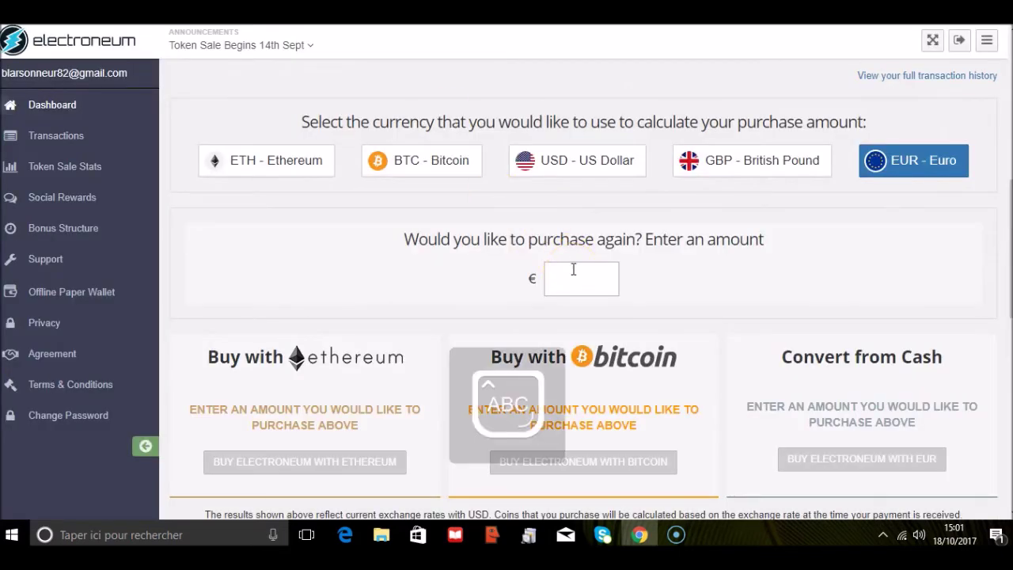
type("10")
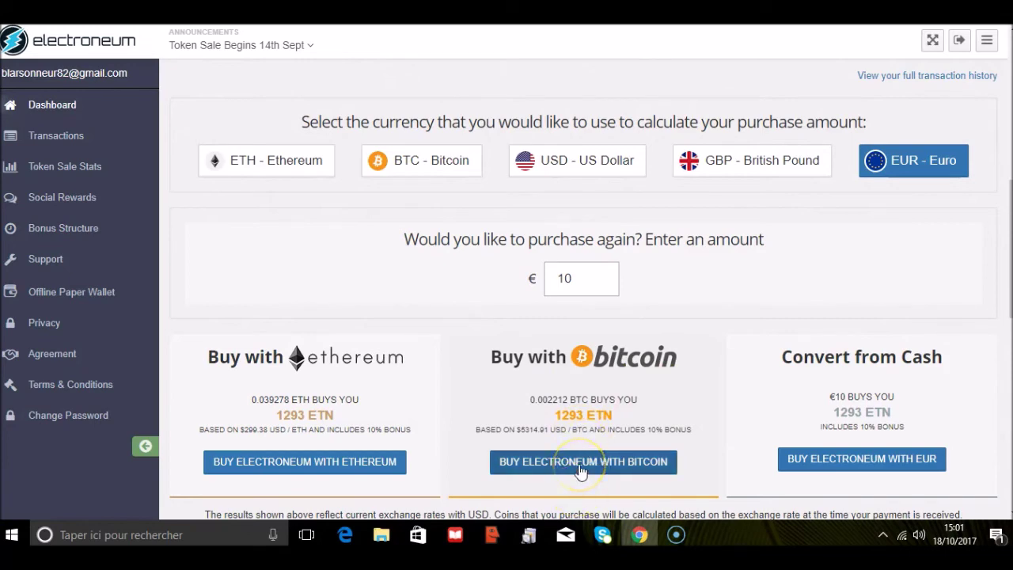
Choose to pay with Bitcoin, copy the generated BTC payment address, and switch to the Blockchain wallet.
left_click(580, 467)
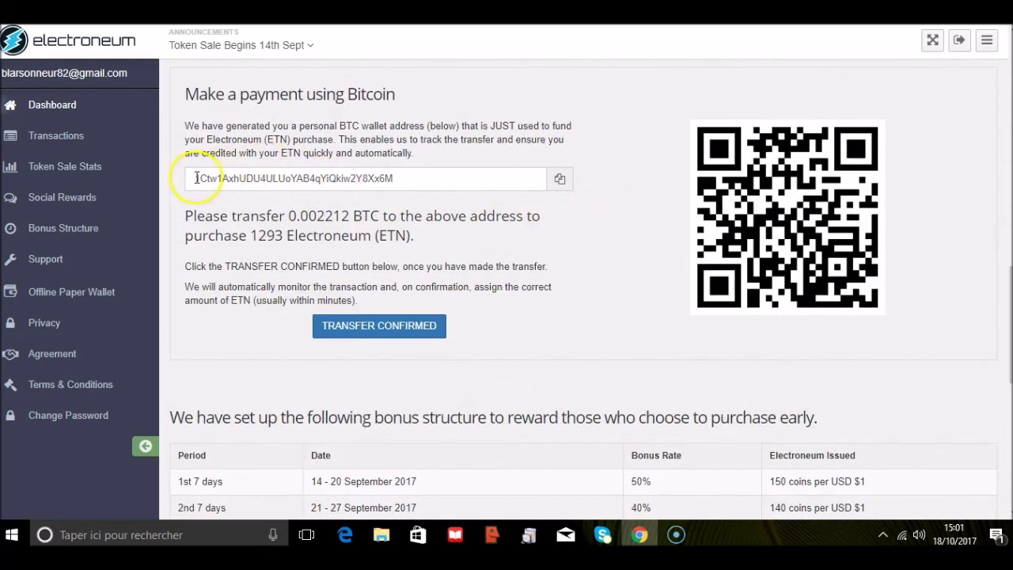
left_click_drag(196, 178, 415, 189)
left_click(415, 189)
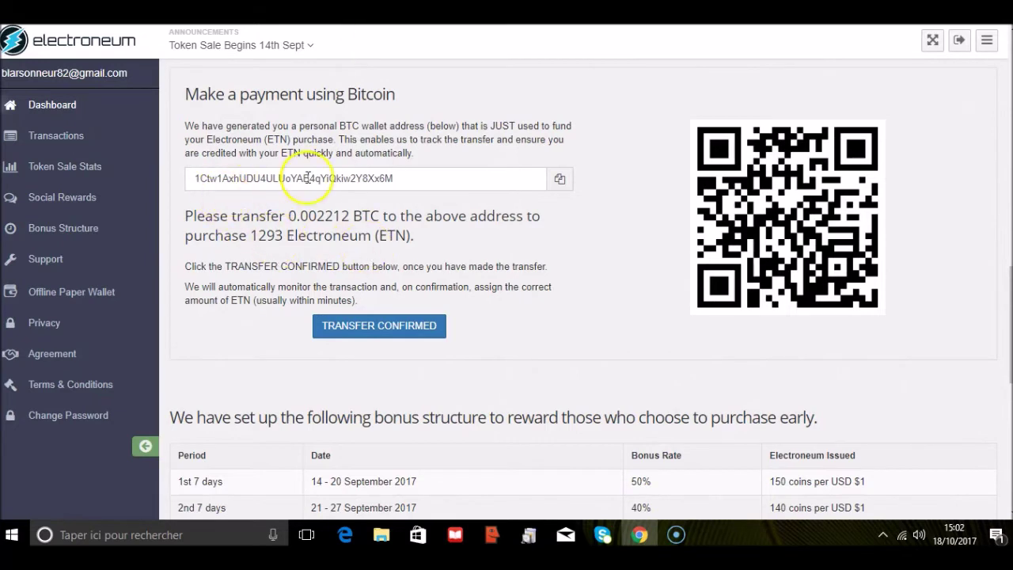
left_click_drag(409, 184, 181, 185)
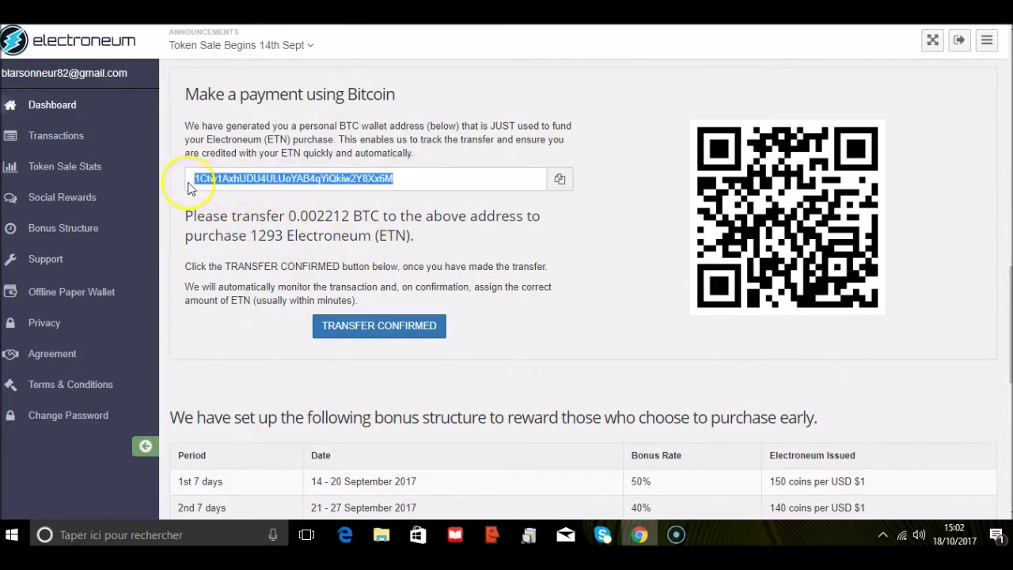
right_click(223, 179)
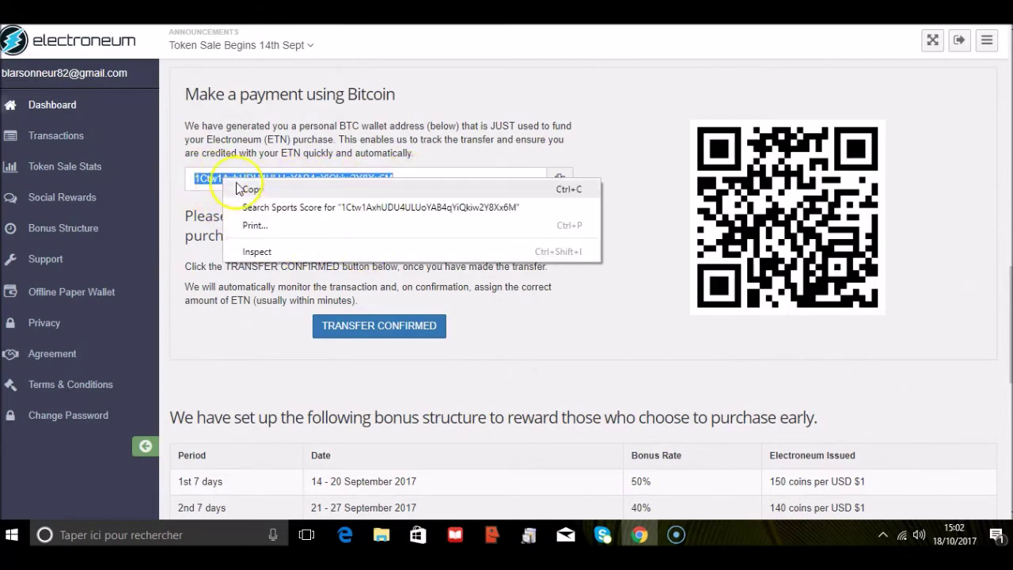
left_click(250, 191)
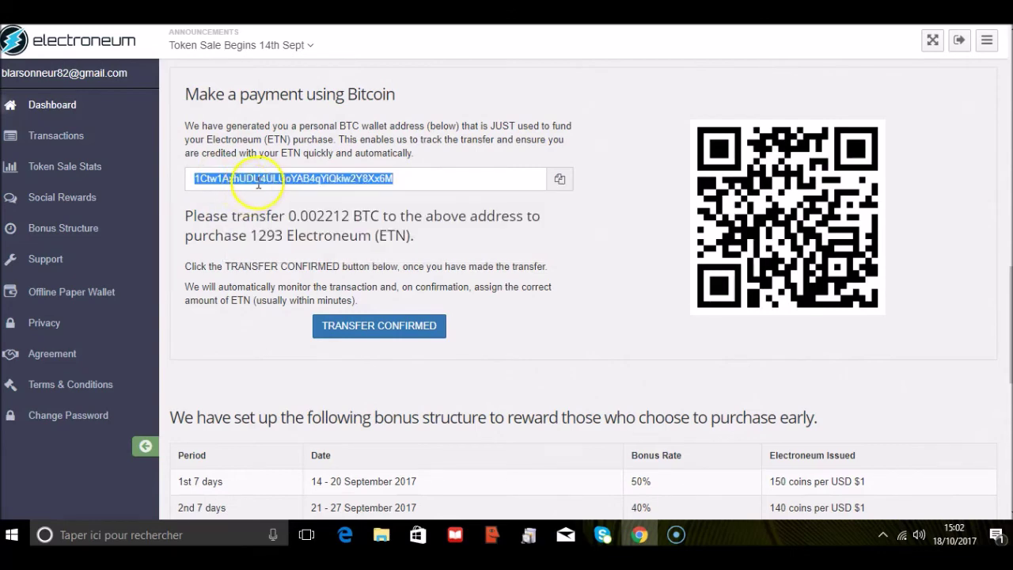
key("ctrl+Tab")
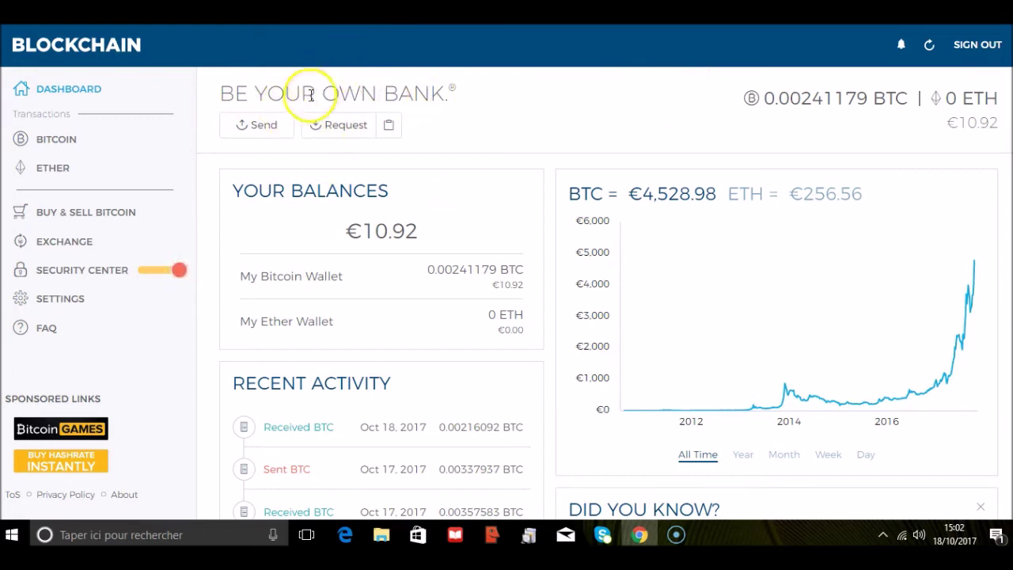
Start a Send Bitcoin payment with the pasted Electroneum payment address as recipient.
left_click(266, 131)
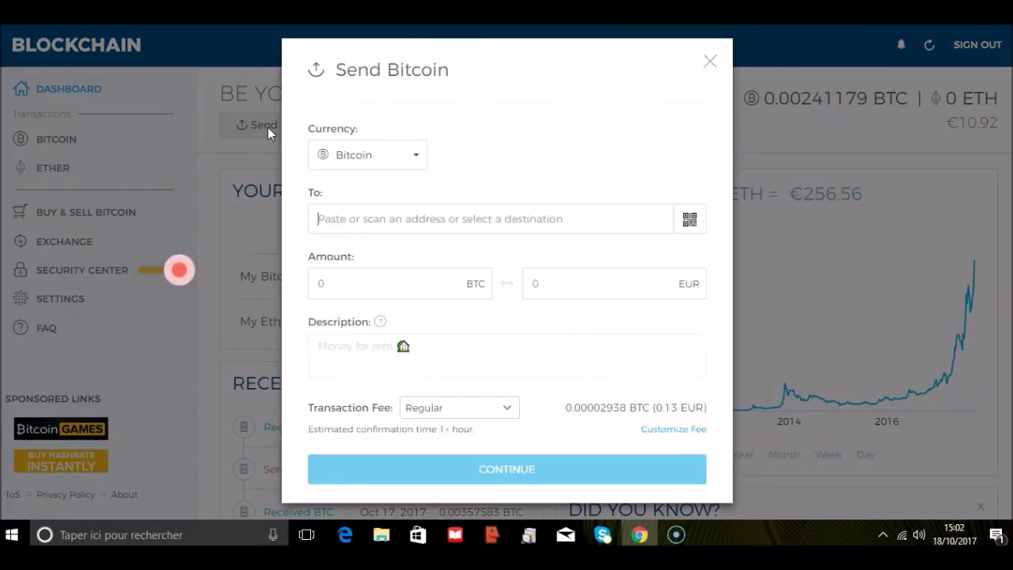
left_click(285, 152)
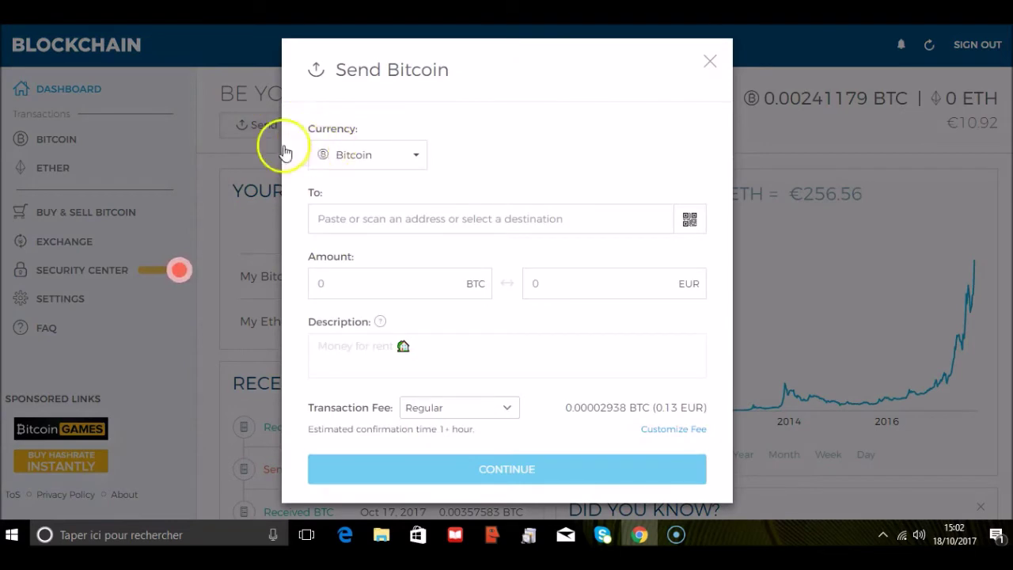
left_click(475, 226)
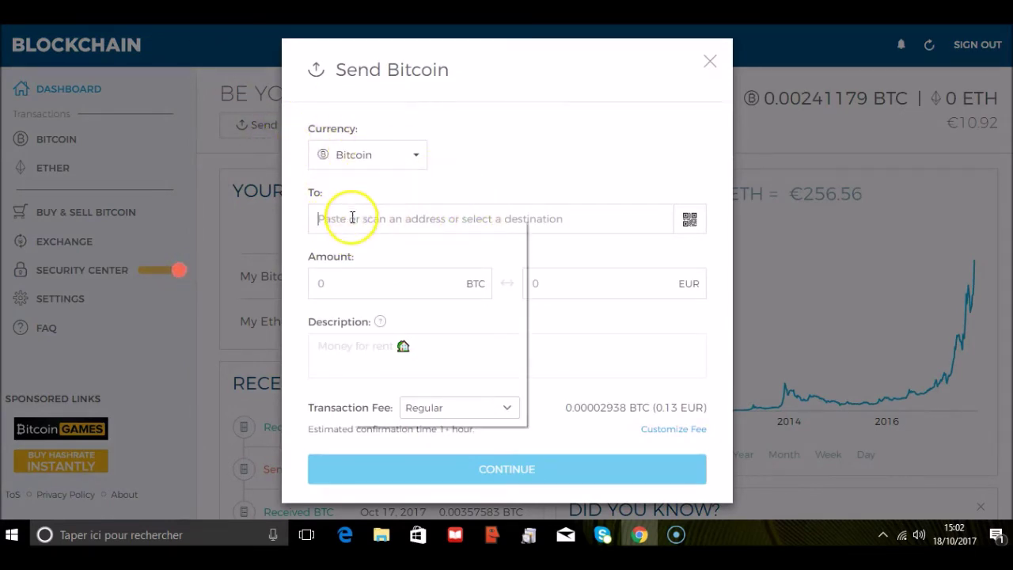
right_click(352, 218)
left_click(389, 308)
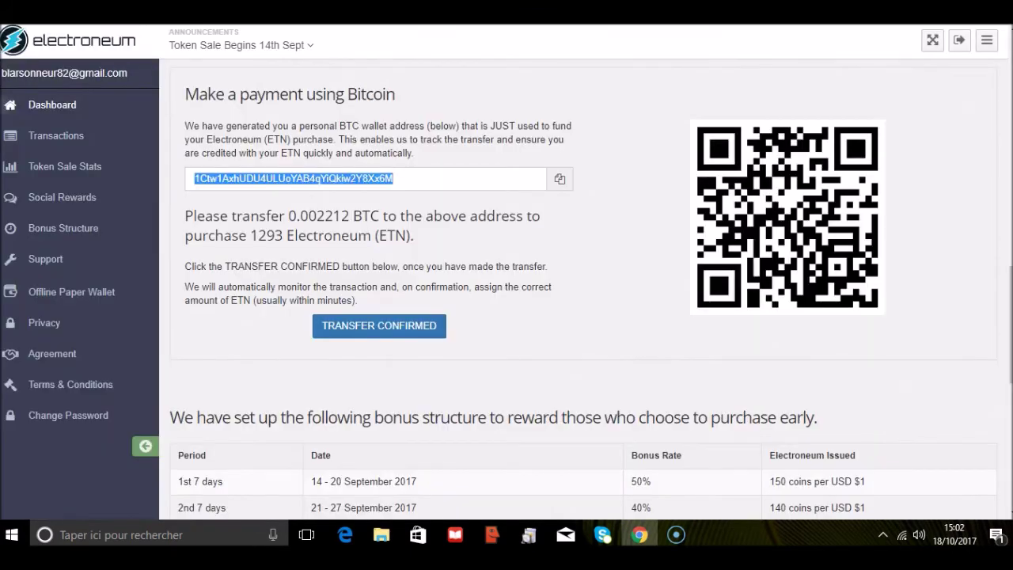
left_click(328, 232)
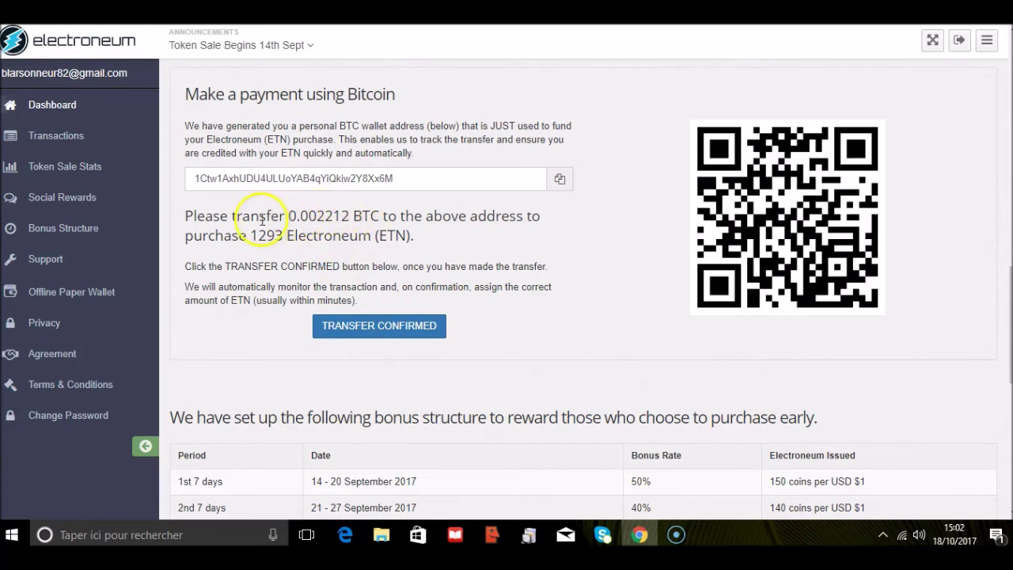
Copy the 0.002212 BTC amount from the 'Please transfer' line.
left_click_drag(349, 216, 288, 215)
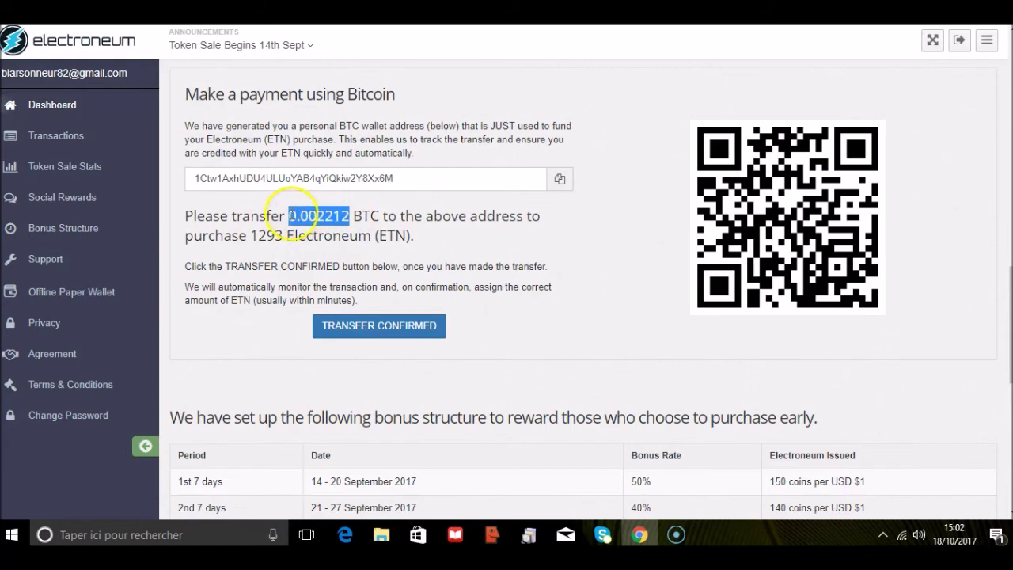
right_click(309, 222)
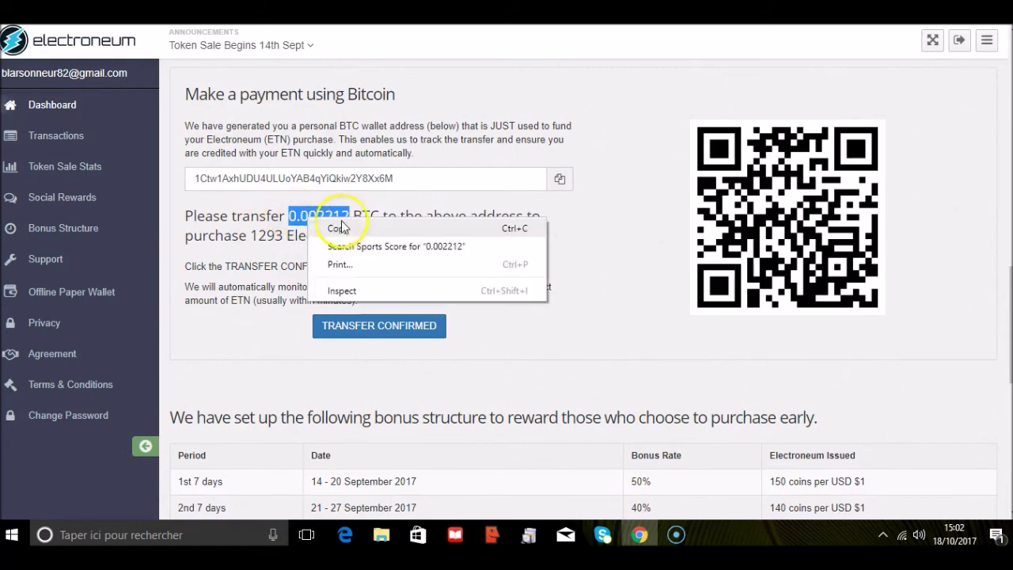
left_click(338, 229)
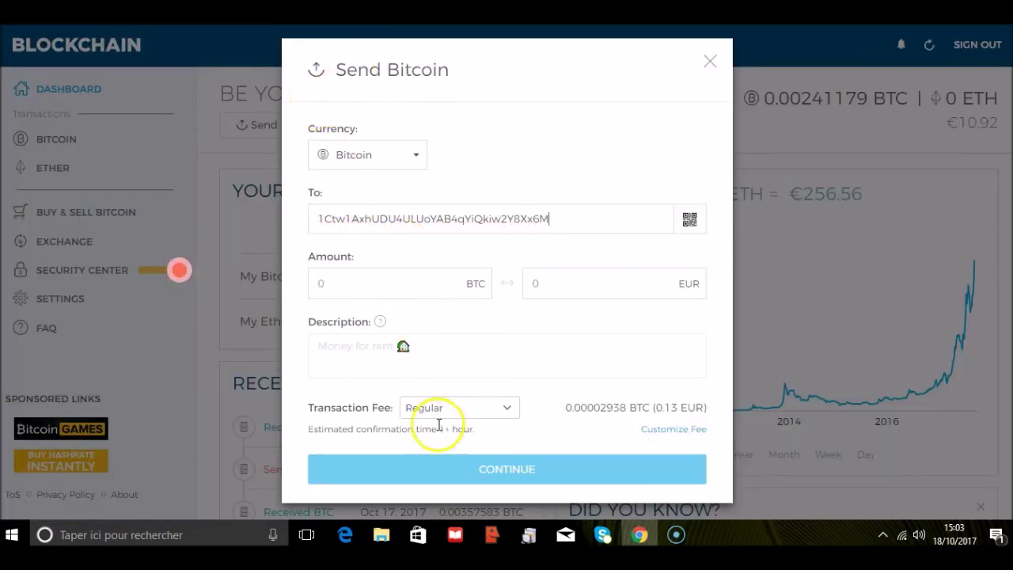
Paste 0.002212 BTC as the send amount and continue to the 0.00226062 BTC summary.
left_click(355, 286)
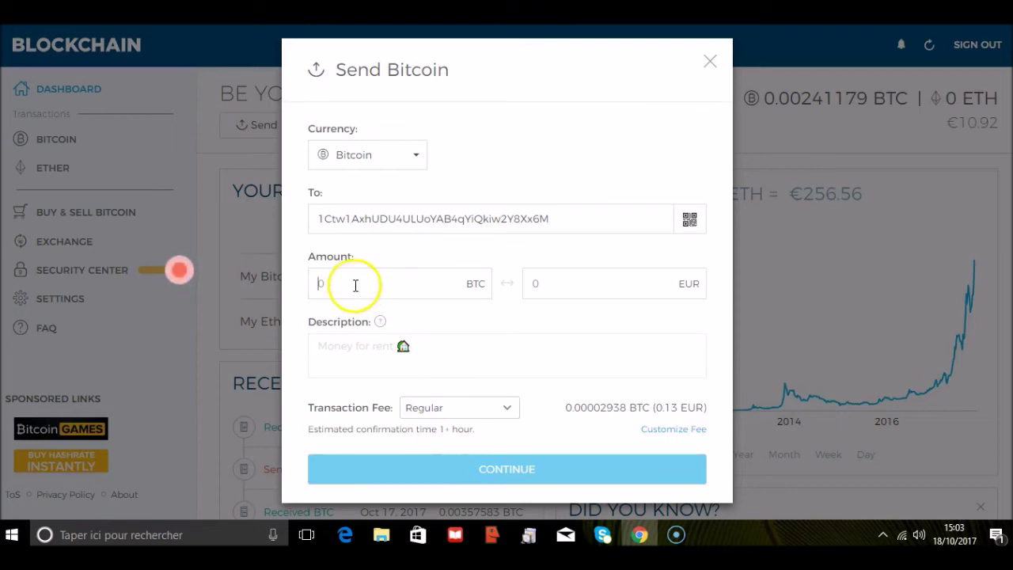
right_click(355, 286)
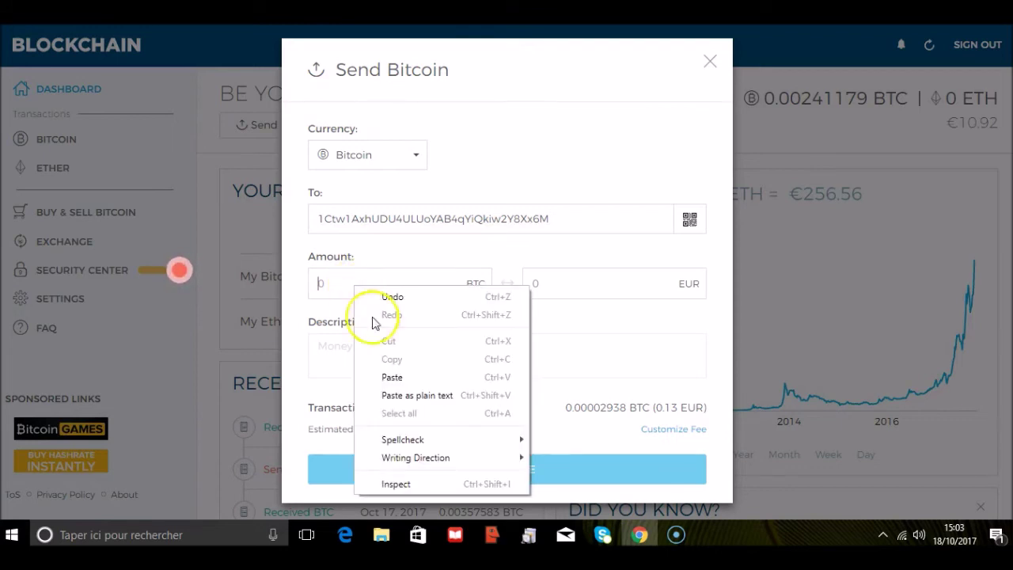
left_click(392, 378)
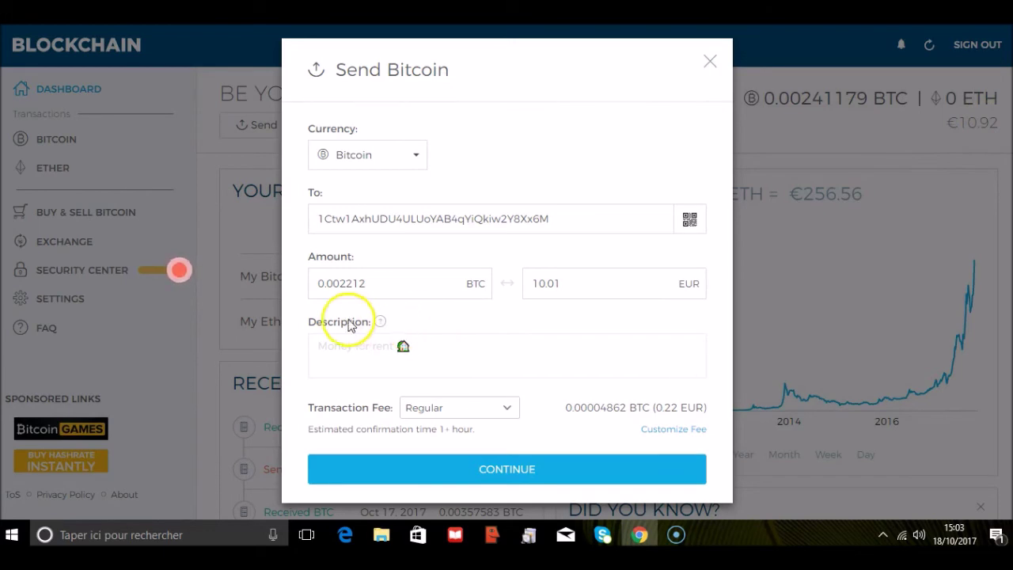
left_click(511, 470)
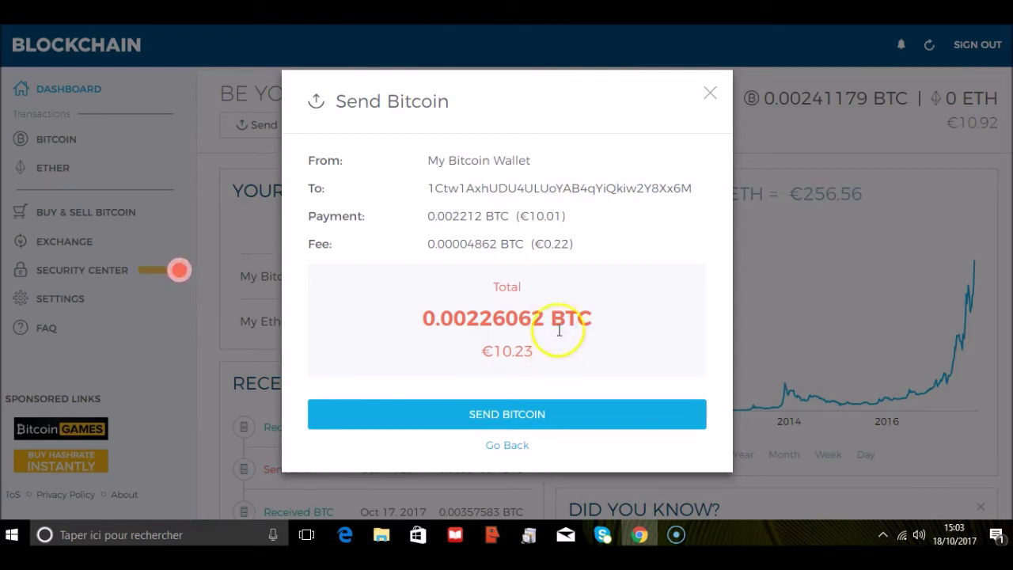
Send the 0.00226062 BTC payment and dismiss the 'being confirmed' notice.
left_click(503, 420)
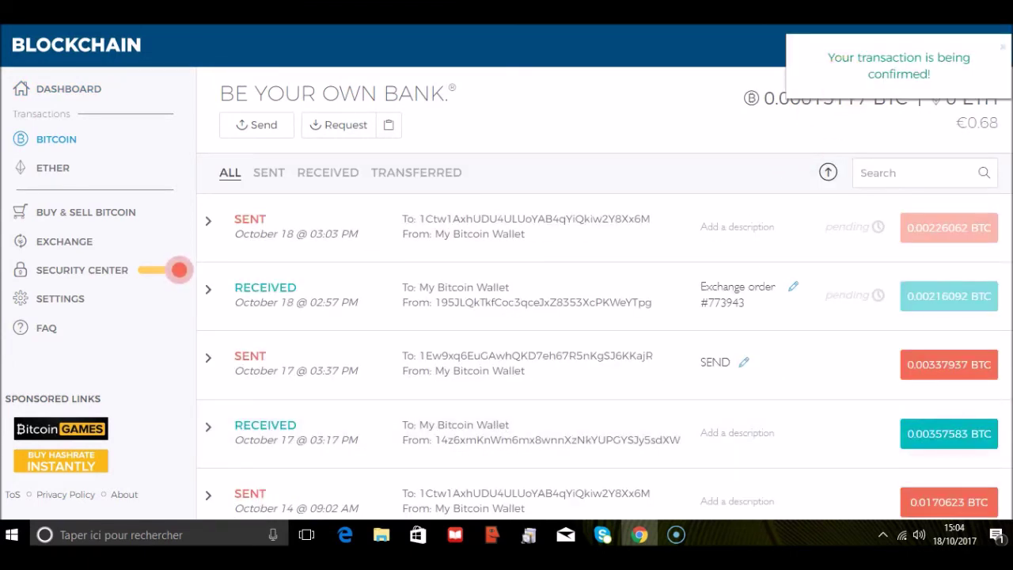
left_click(947, 75)
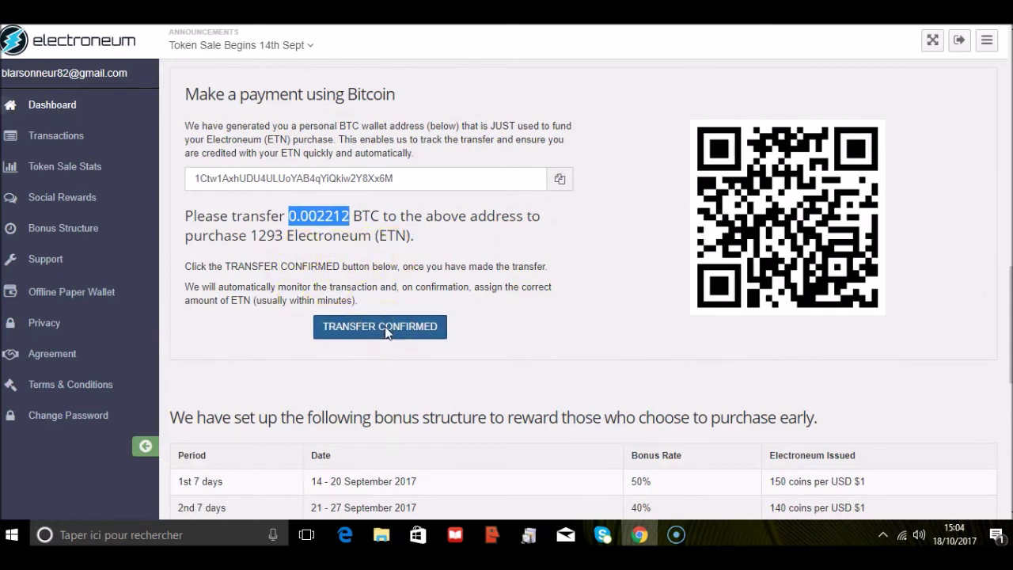
Mark the Bitcoin transfer as confirmed and close the Finalising your transaction notice.
left_click(386, 333)
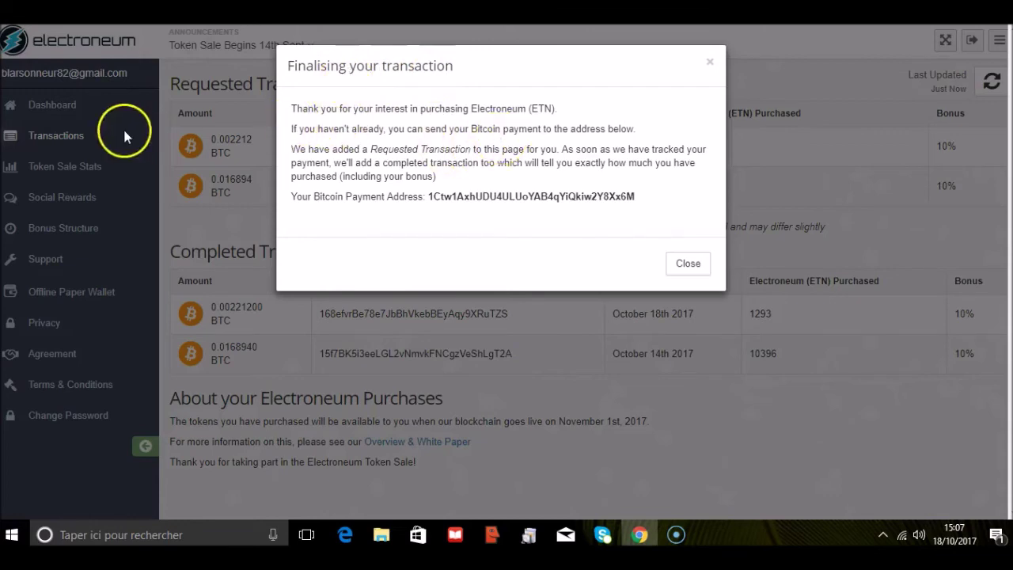
left_click(701, 266)
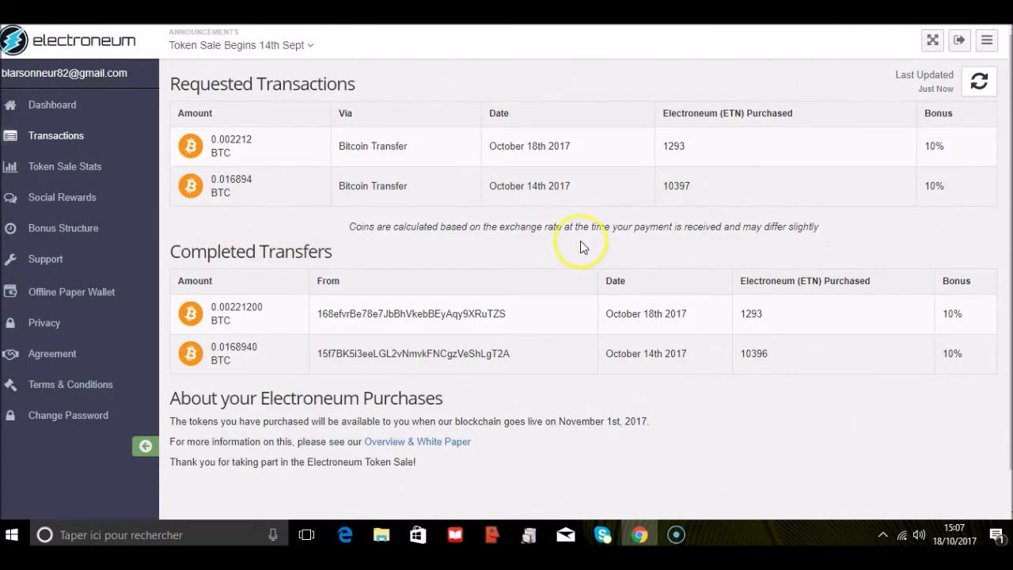
double_click(672, 148)
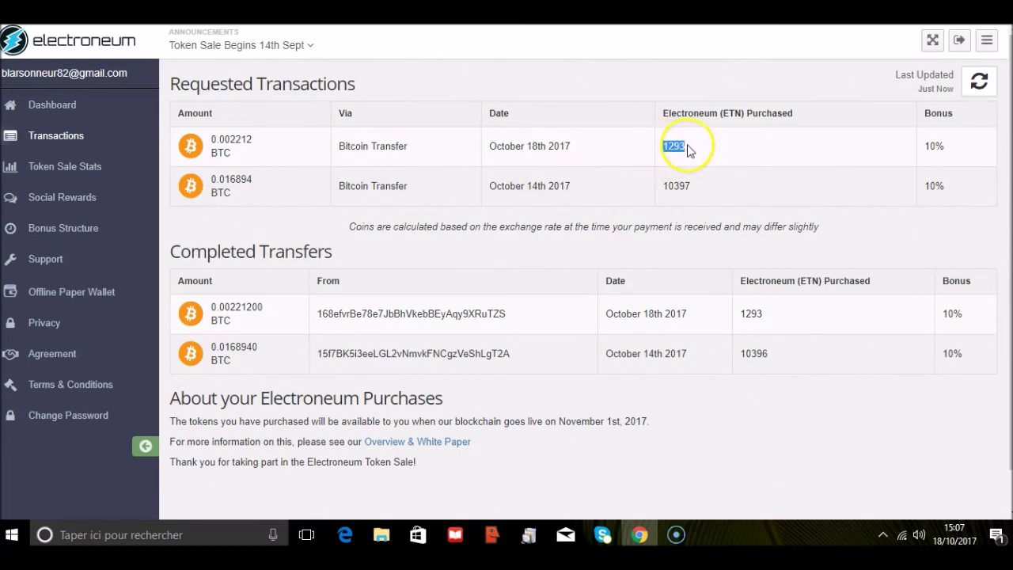
left_click(700, 151)
double_click(947, 155)
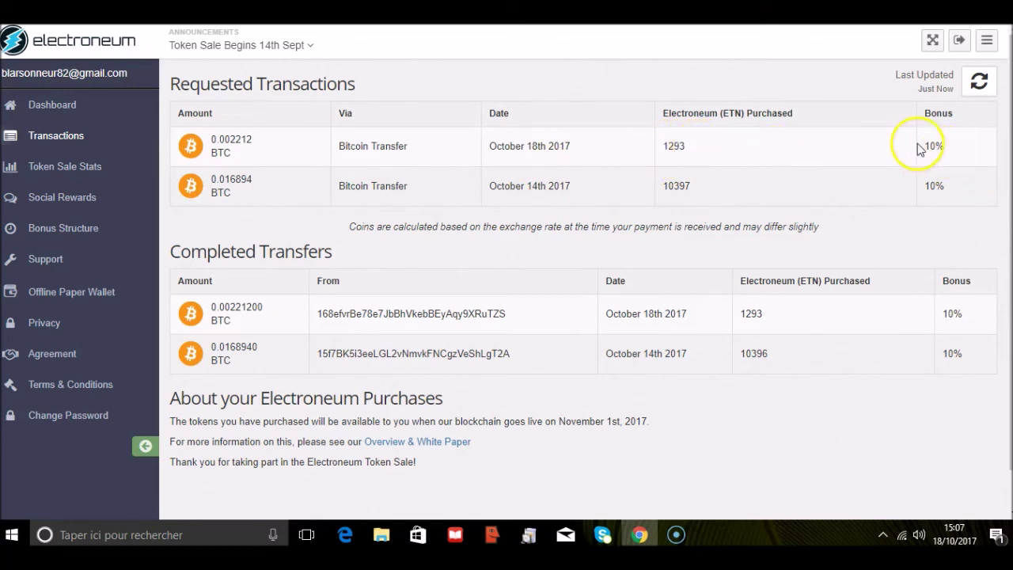
Return to the Dashboard and view the Total Coins tooltip showing 11,689 ETN.
left_click(77, 115)
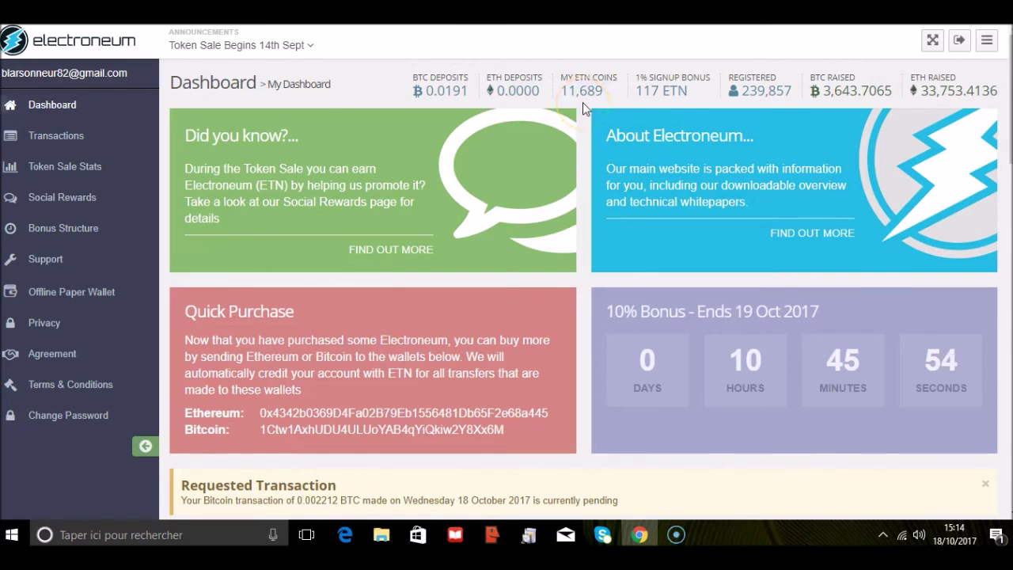
mouse_move(623, 93)
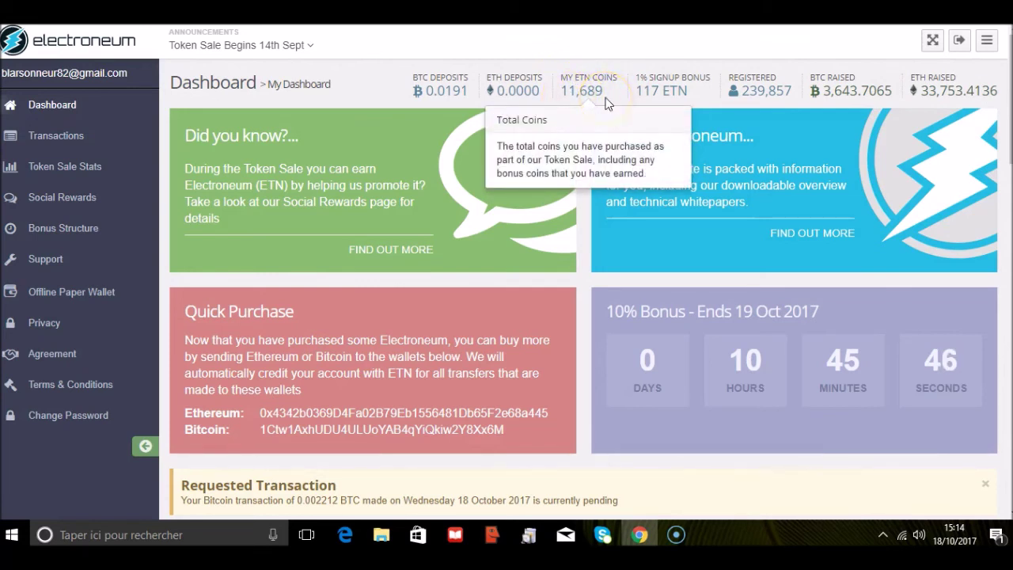
Show the Token Sale Statistics page with users, ETN sold, ETH and BTC raised.
left_click(69, 166)
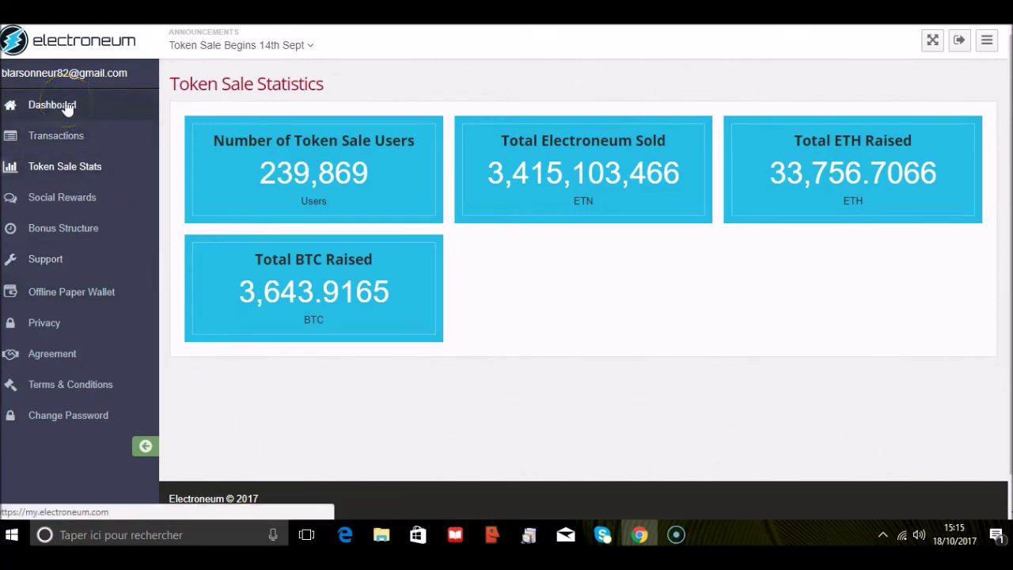
Look over the Social Rewards referral page, then go back to the main dashboard.
left_click(81, 193)
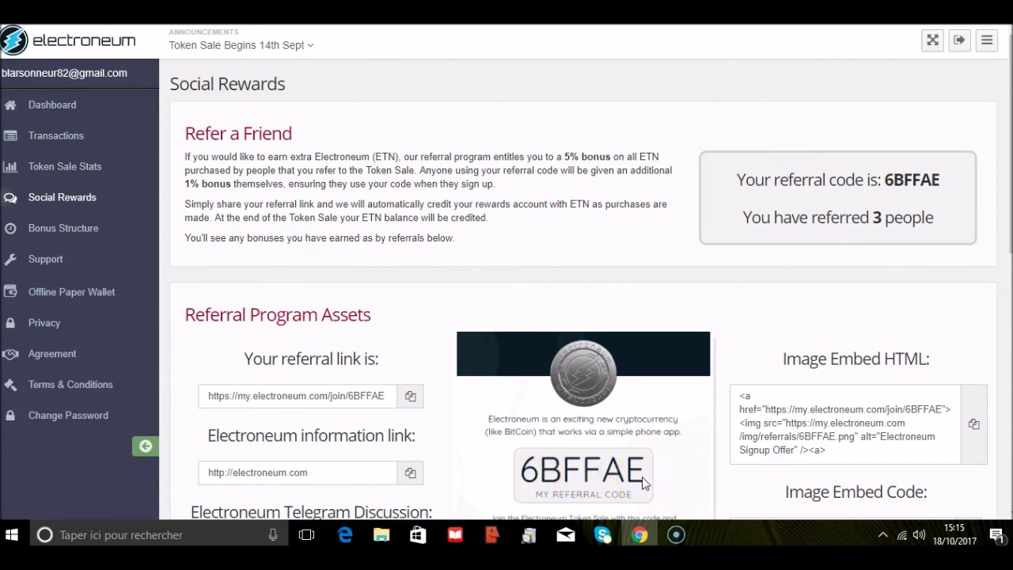
left_click(40, 108)
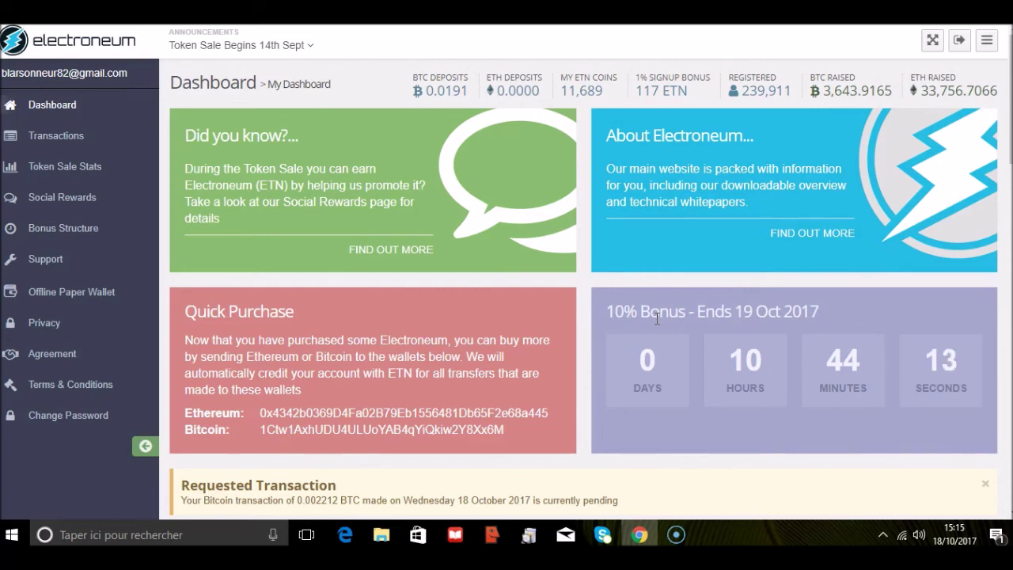
left_click(656, 415)
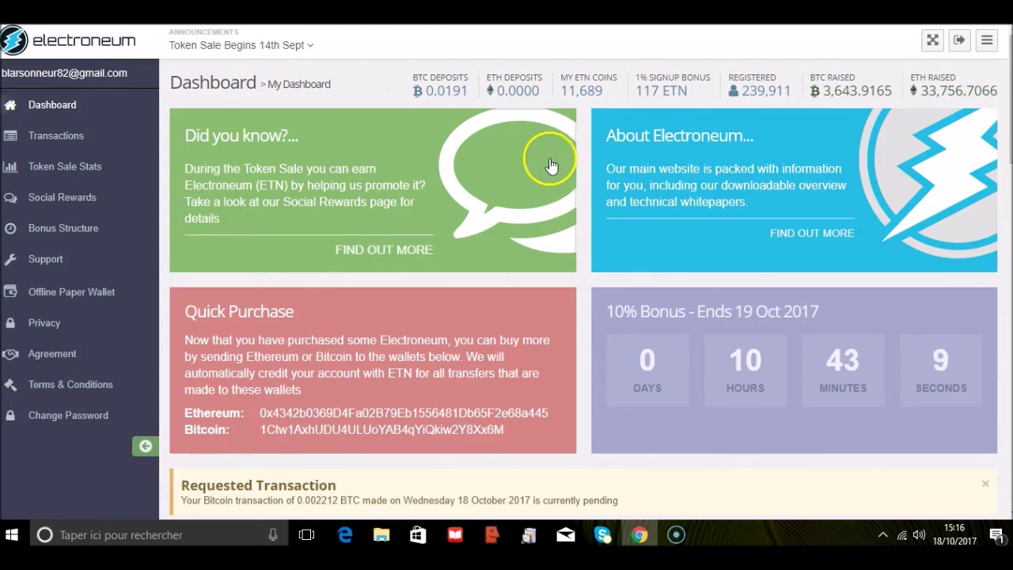
left_click(585, 97)
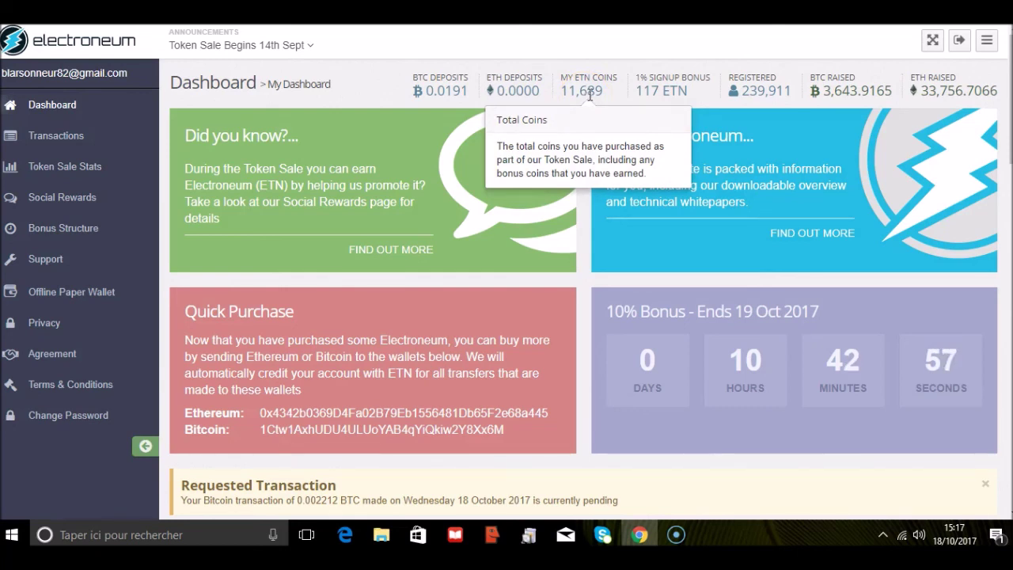
left_click(486, 51)
left_click(597, 96)
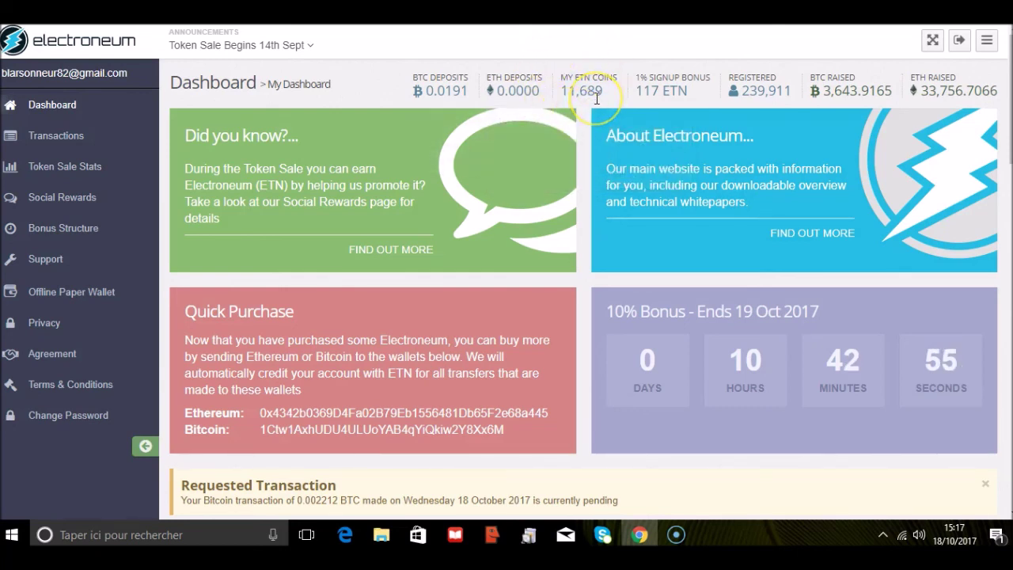
left_click(587, 123)
mouse_move(620, 98)
left_click(599, 115)
left_click(589, 107)
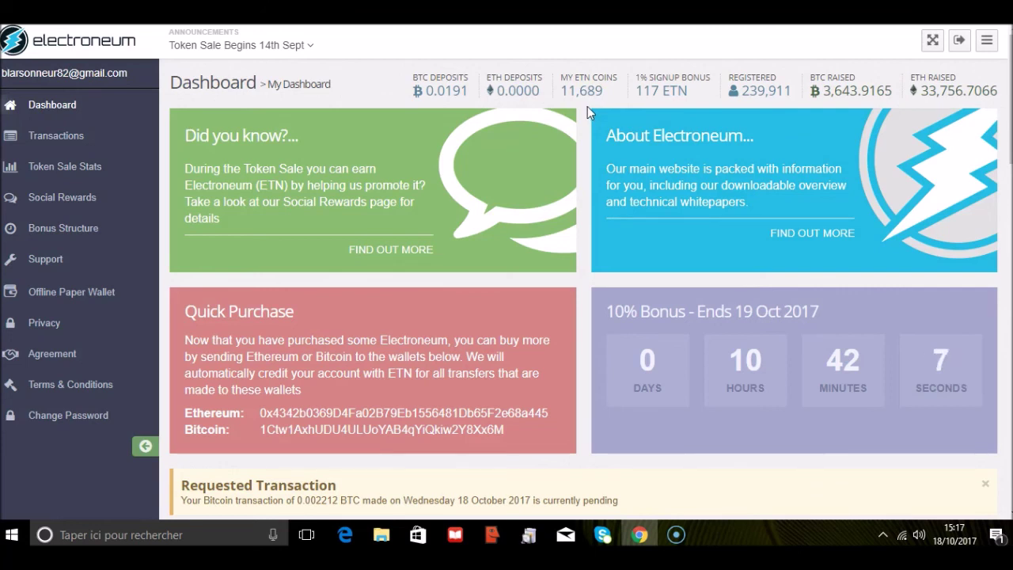
left_click(590, 102)
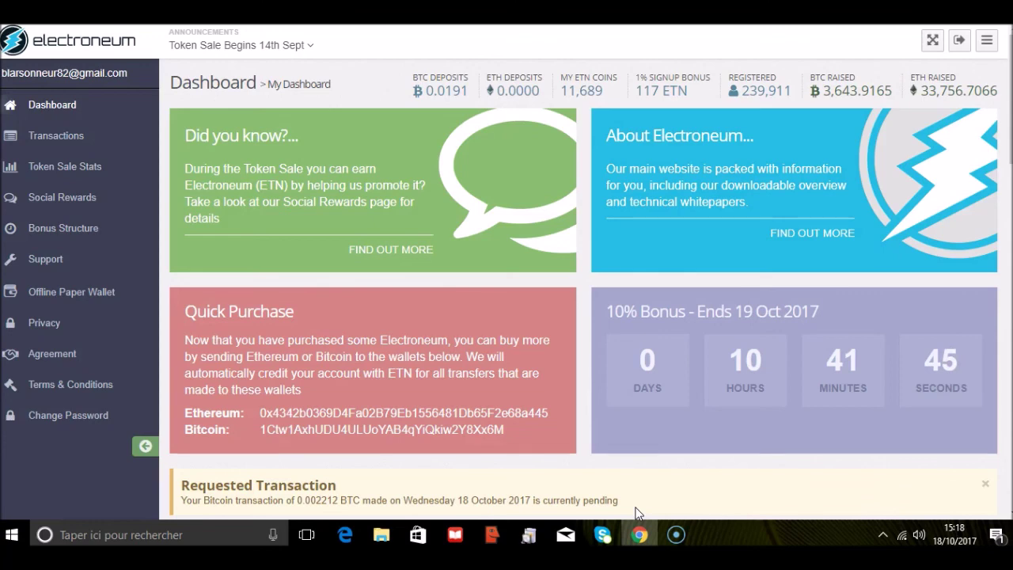
left_click(51, 30)
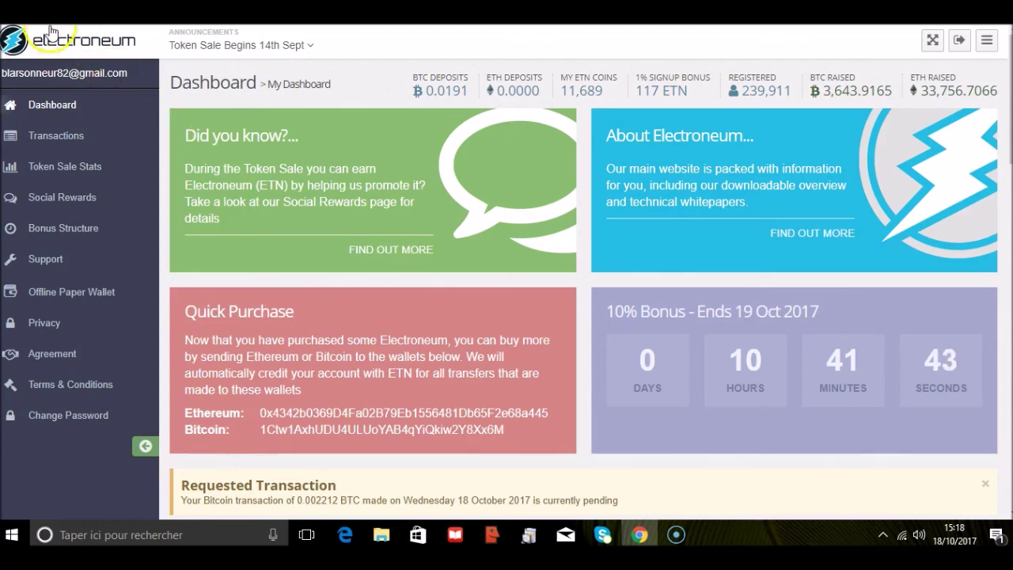